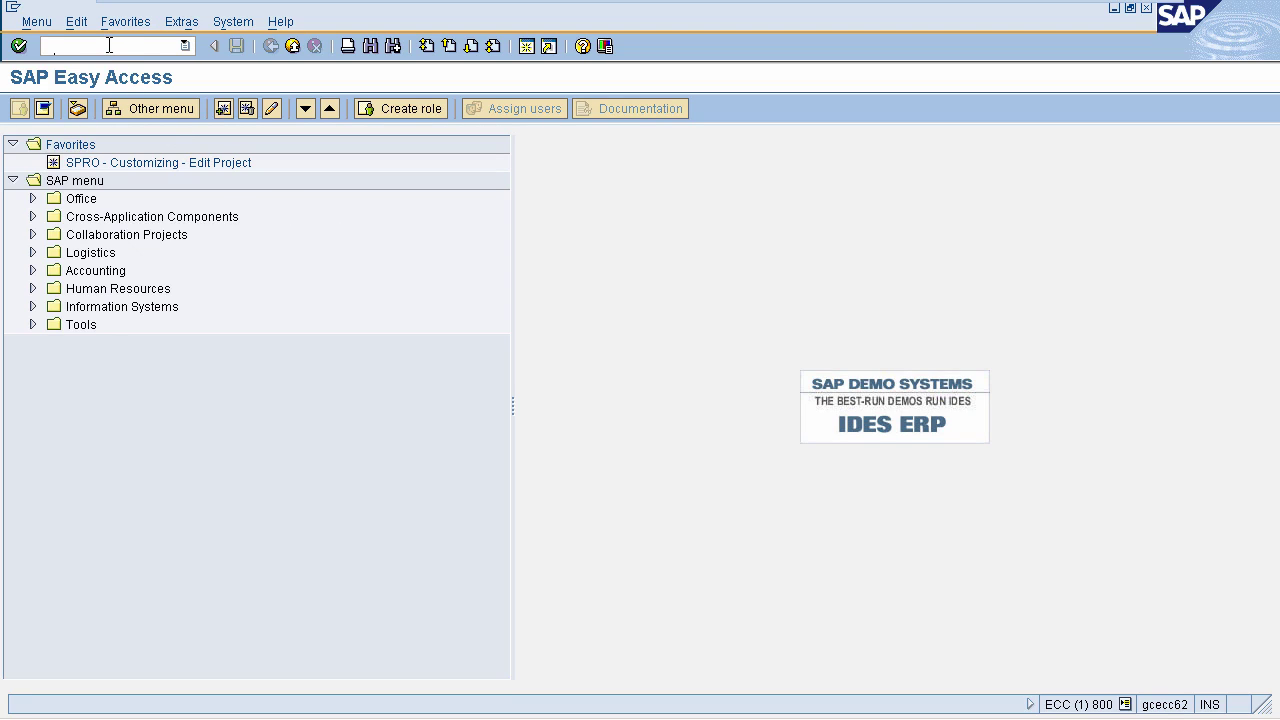
Run transaction SPRO and open the SAP Reference IMG.
{"action": "type", "text": "spro"}
{"action": "key", "text": "Return"}
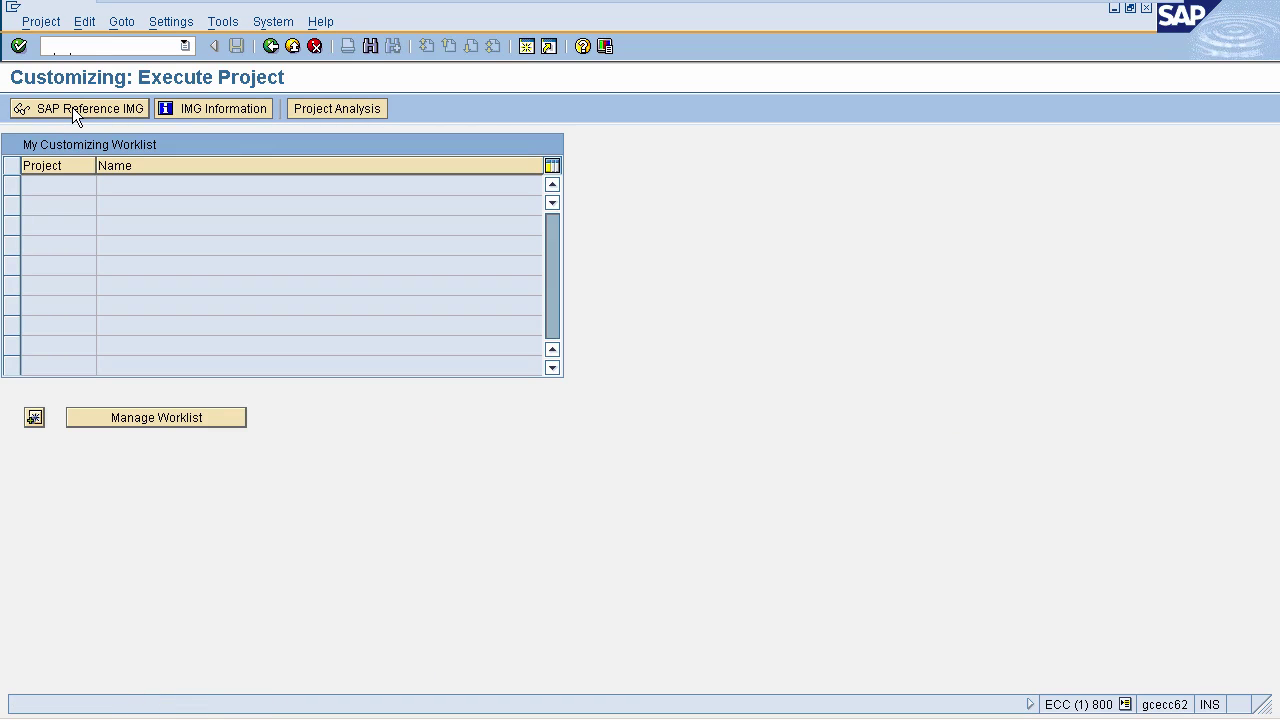
{"action": "left_click", "coordinate": [72, 107]}
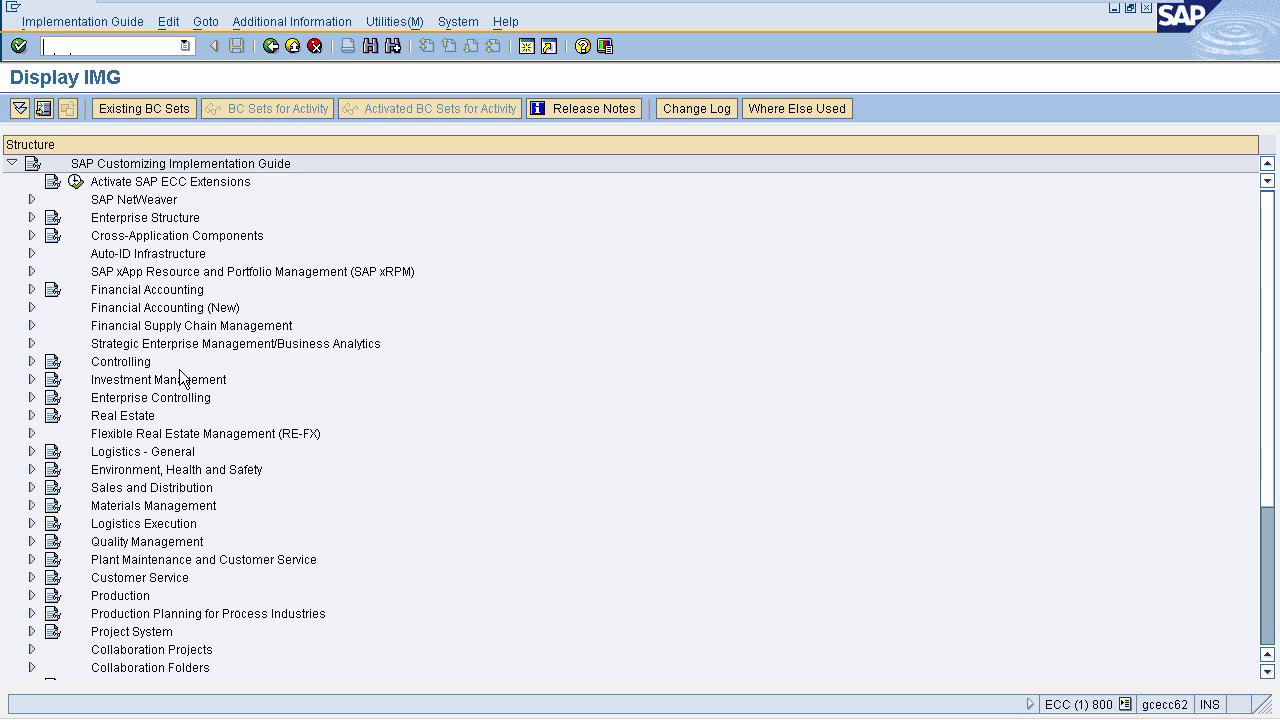
Navigate to Warehouse Management > Strategies > Putaway Strategies and run Define Strategy for Fixed Bins.
{"action": "left_click", "coordinate": [31, 524]}
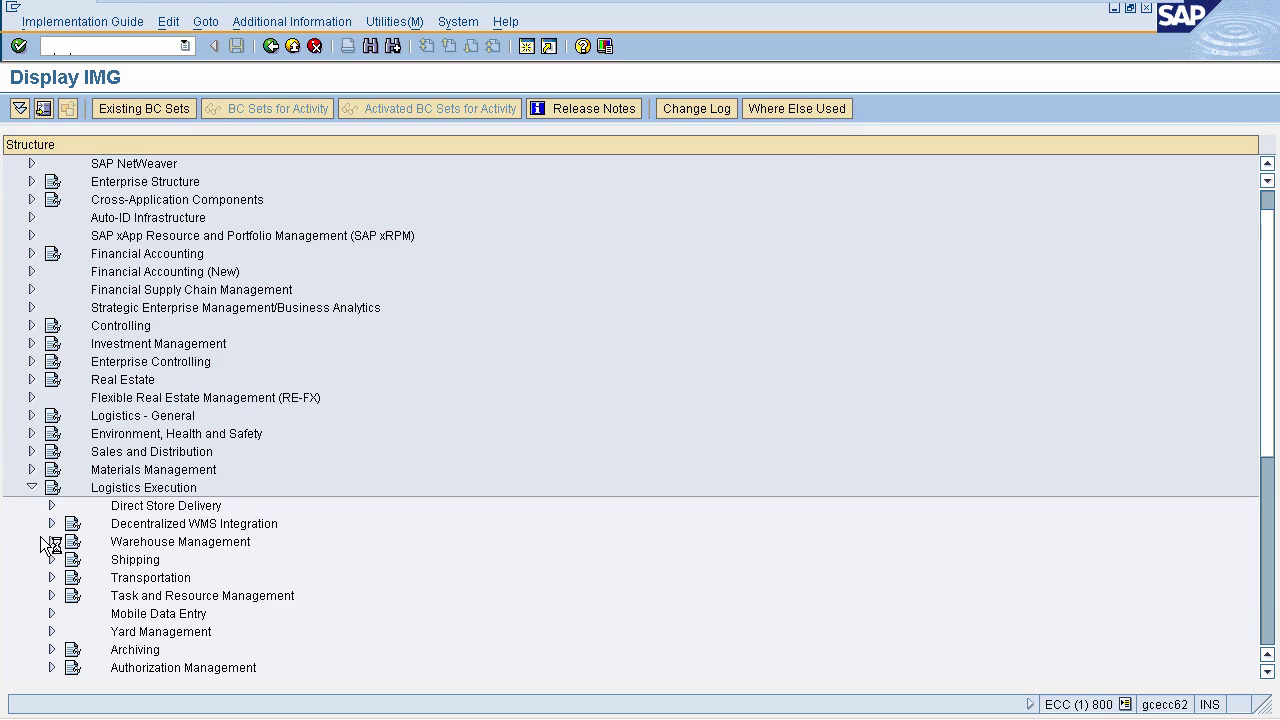
{"action": "left_click", "coordinate": [52, 541]}
{"action": "left_click", "coordinate": [52, 541]}
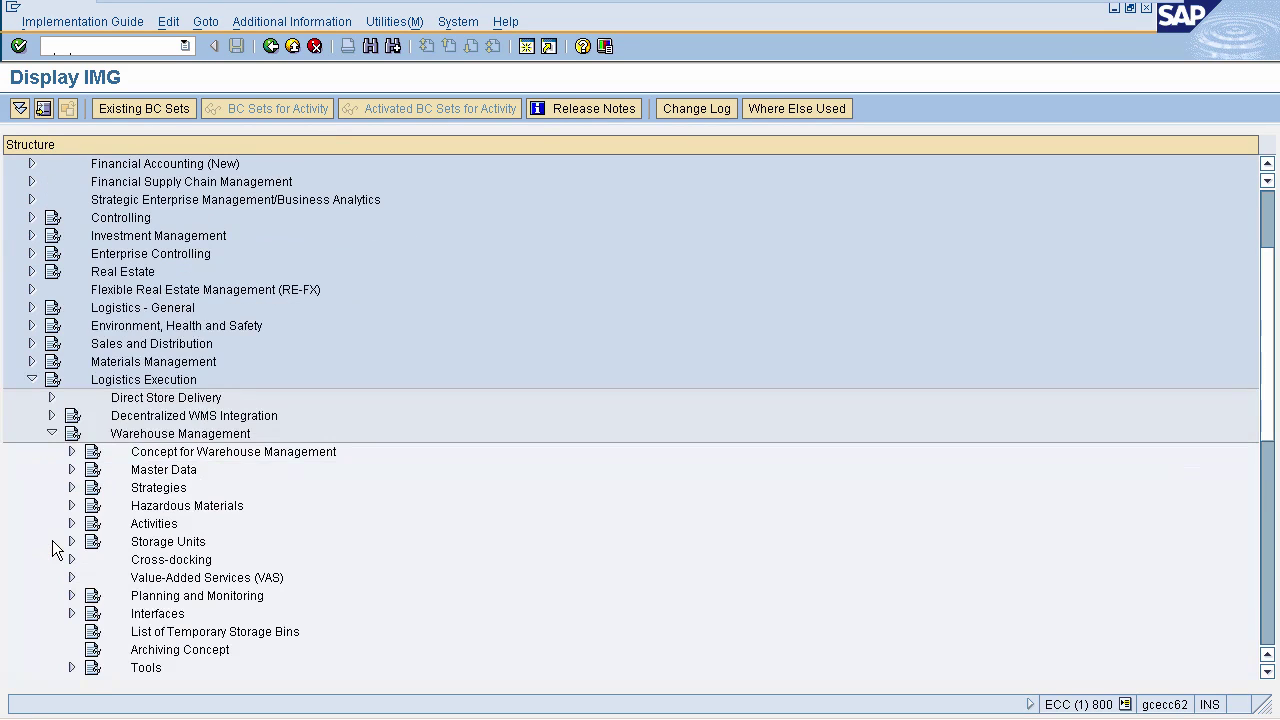
{"action": "left_click", "coordinate": [72, 488]}
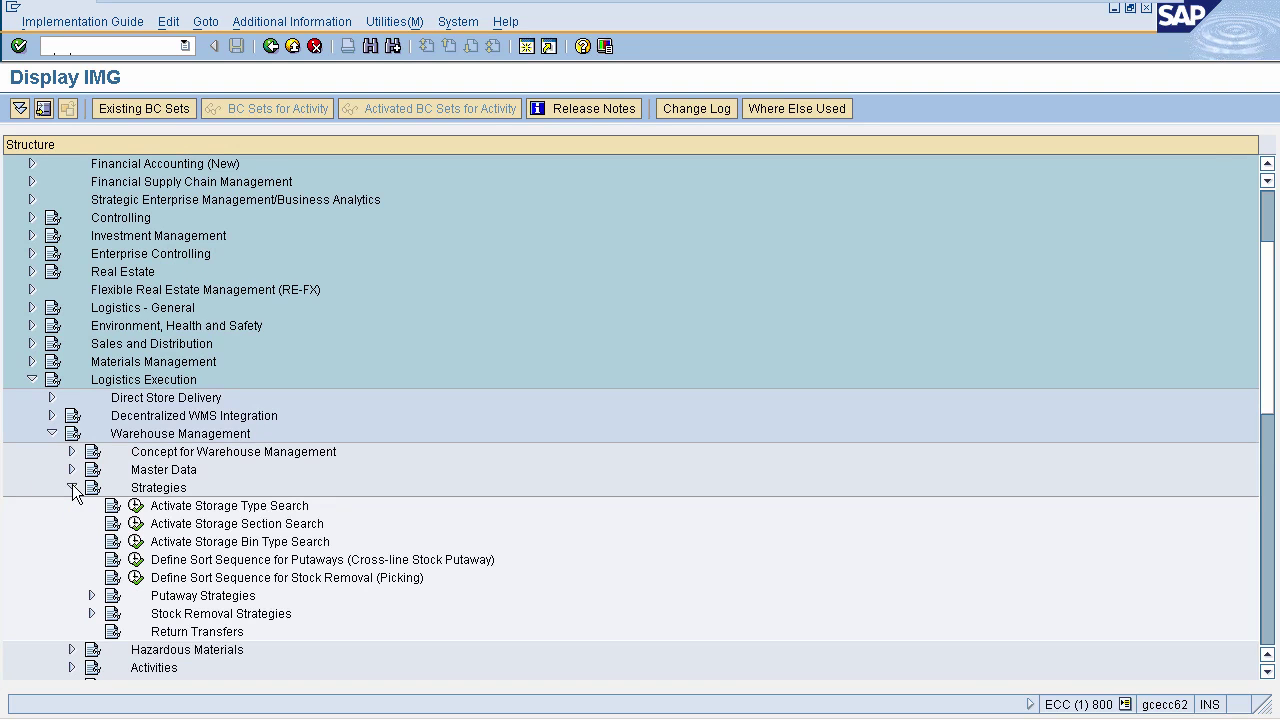
{"action": "left_click", "coordinate": [91, 596]}
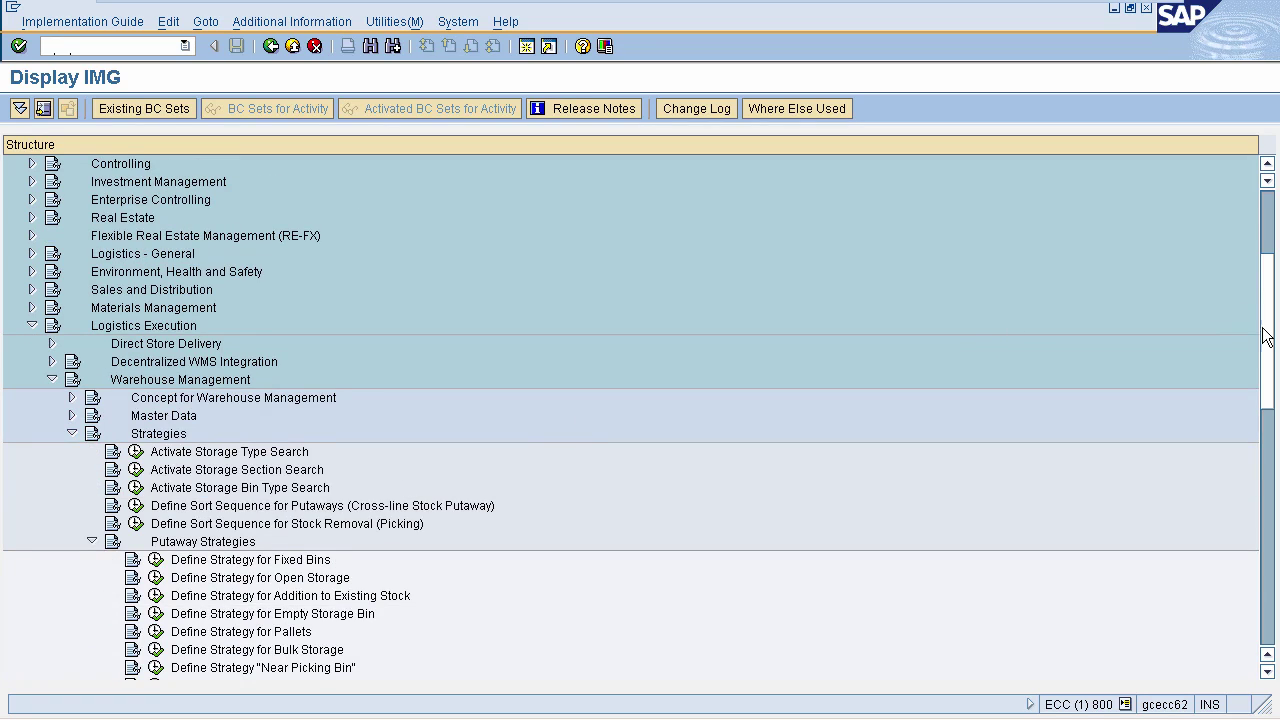
{"action": "scroll", "coordinate": [1268, 375], "scroll_direction": "down", "scroll_amount": 1}
{"action": "scroll", "coordinate": [1268, 375], "scroll_direction": "down", "scroll_amount": 1}
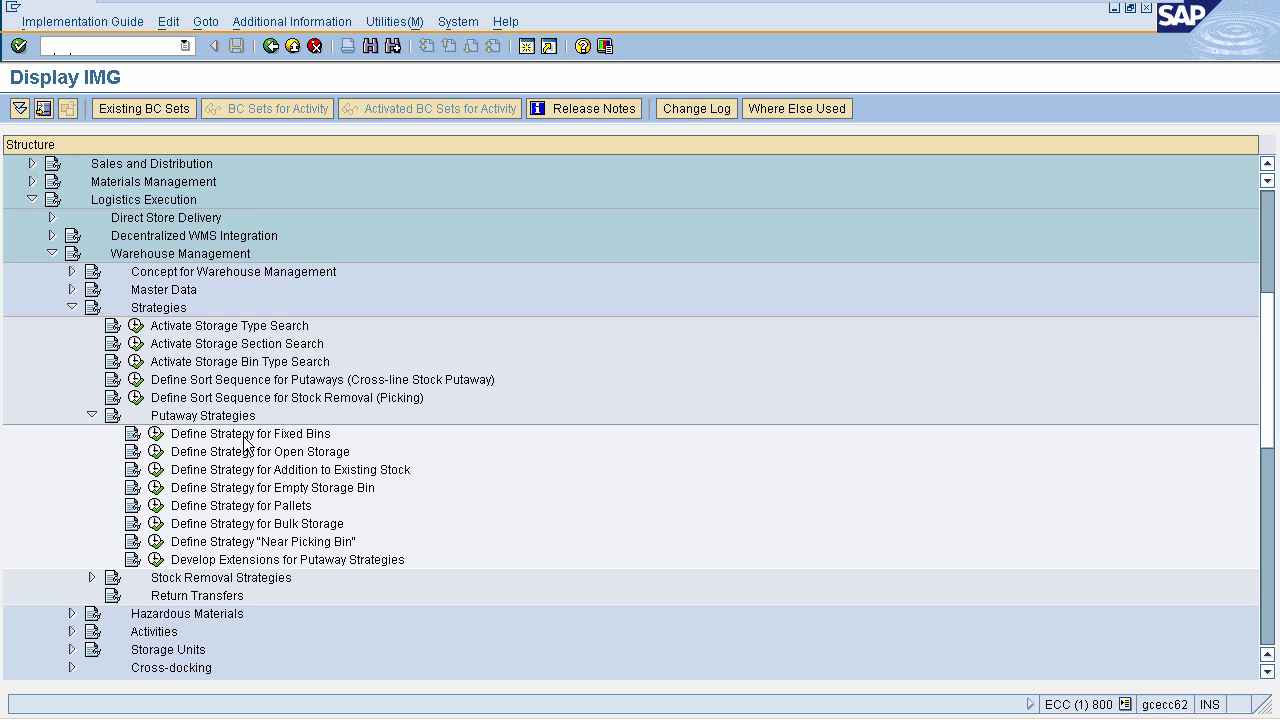
{"action": "left_click", "coordinate": [157, 436]}
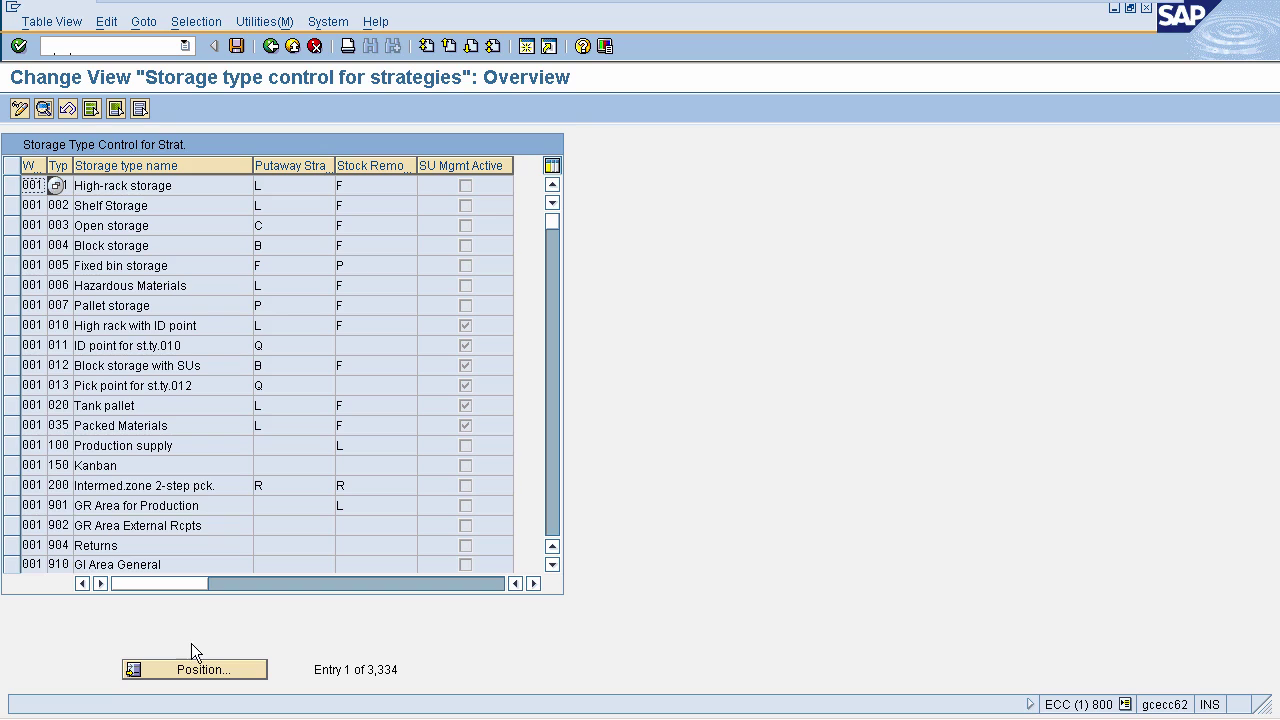
Position the table at warehouse 999 and open the details of storage type 678.
{"action": "left_click", "coordinate": [199, 670]}
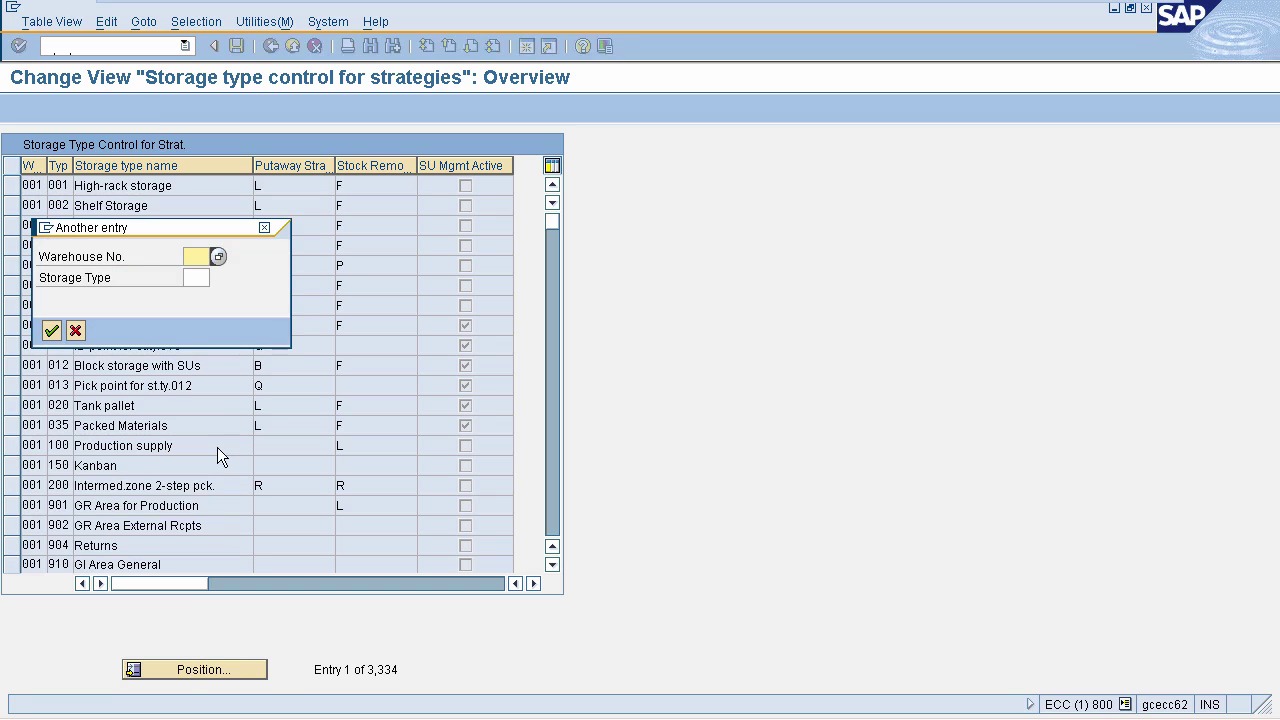
{"action": "type", "text": "999"}
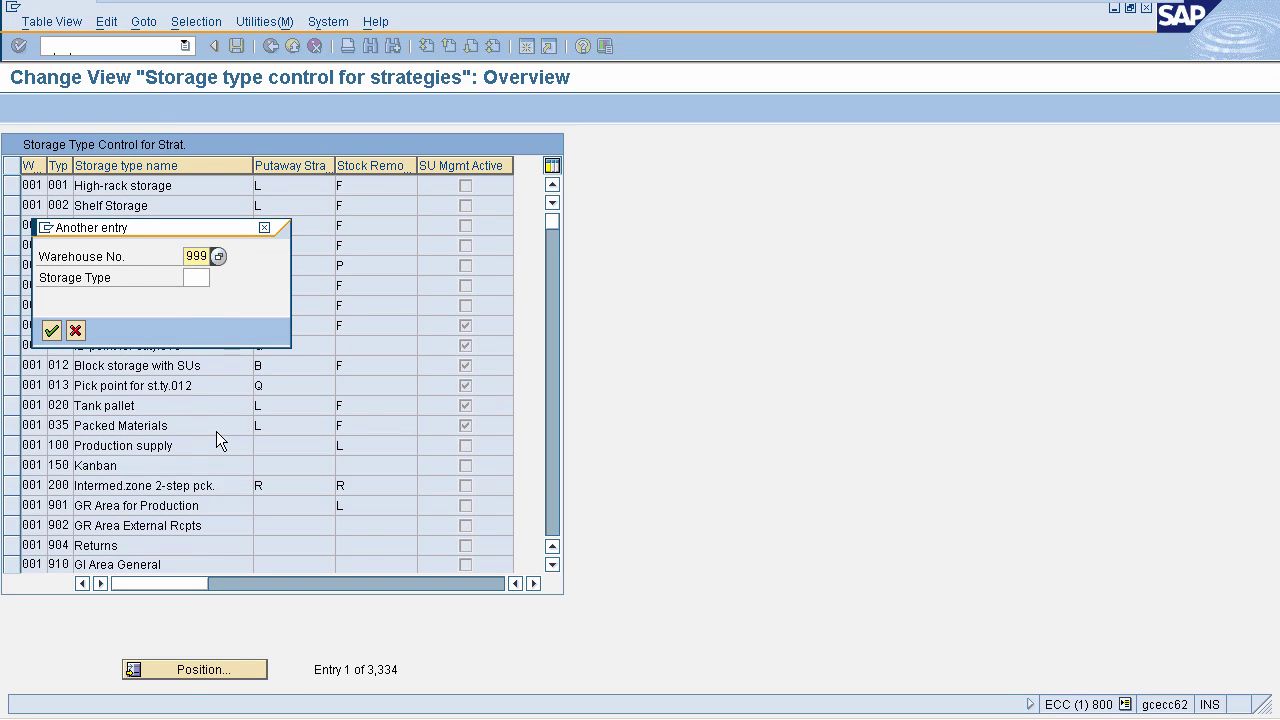
{"action": "key", "text": "Return"}
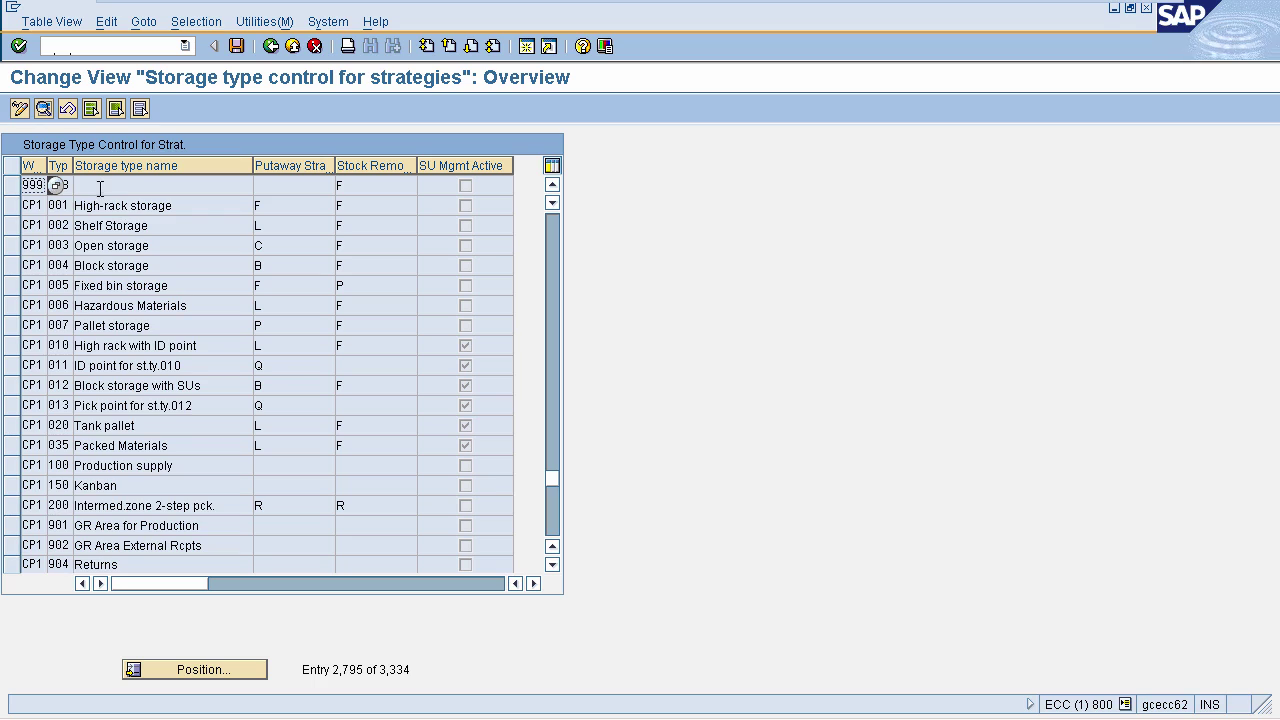
{"action": "double_click", "coordinate": [98, 186]}
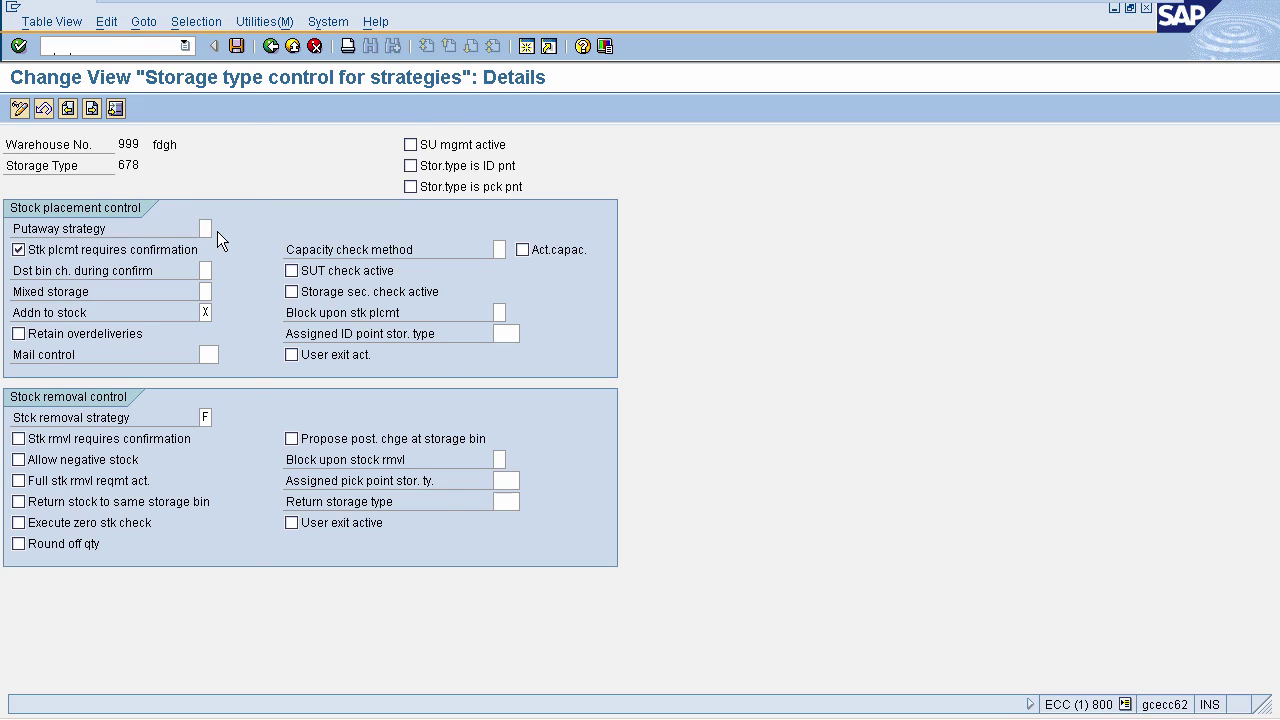
Choose putaway strategy F (Fixed bins) for warehouse 999, storage type 678.
{"action": "key", "text": "F4"}
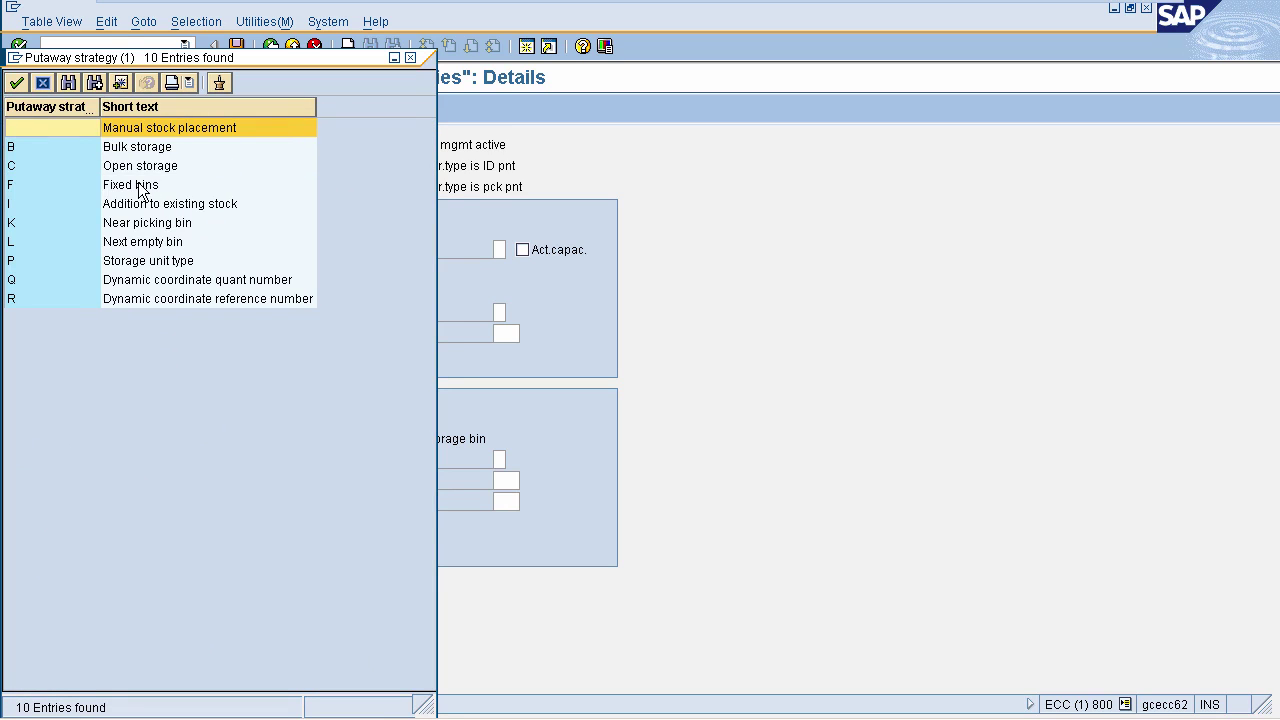
{"action": "double_click", "coordinate": [139, 185]}
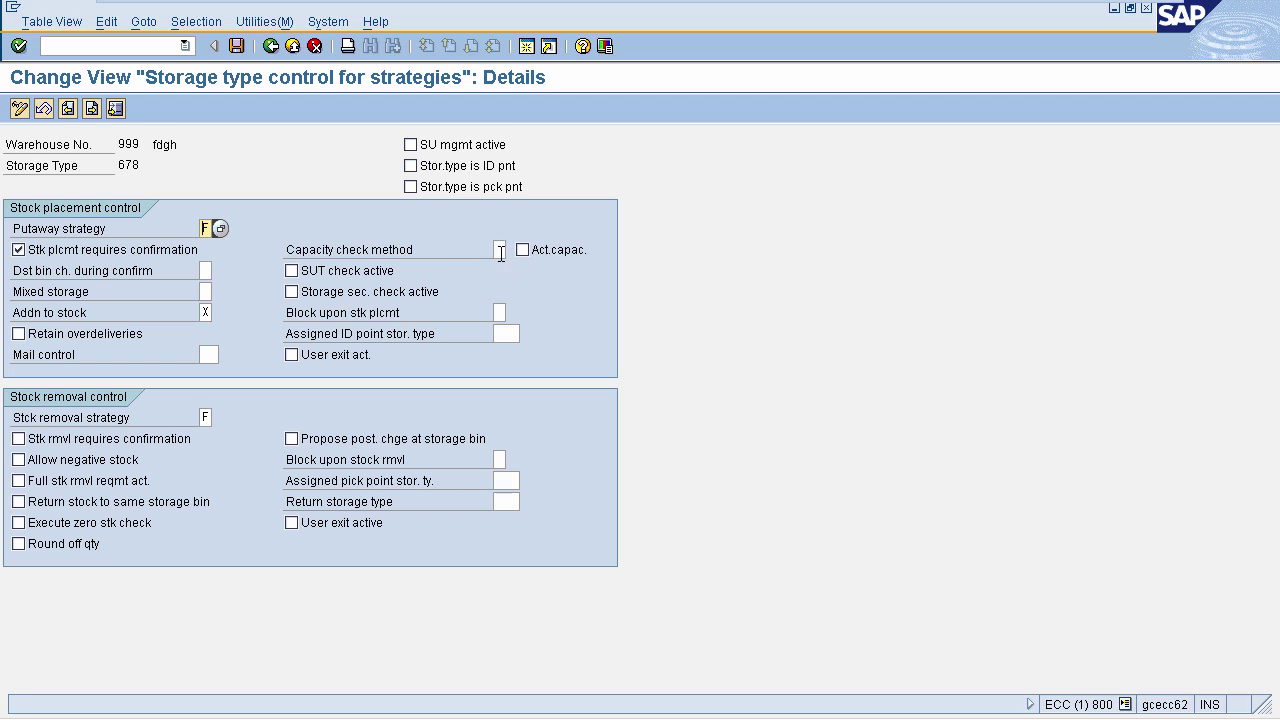
{"action": "left_click", "coordinate": [500, 251]}
{"action": "left_click", "coordinate": [512, 249]}
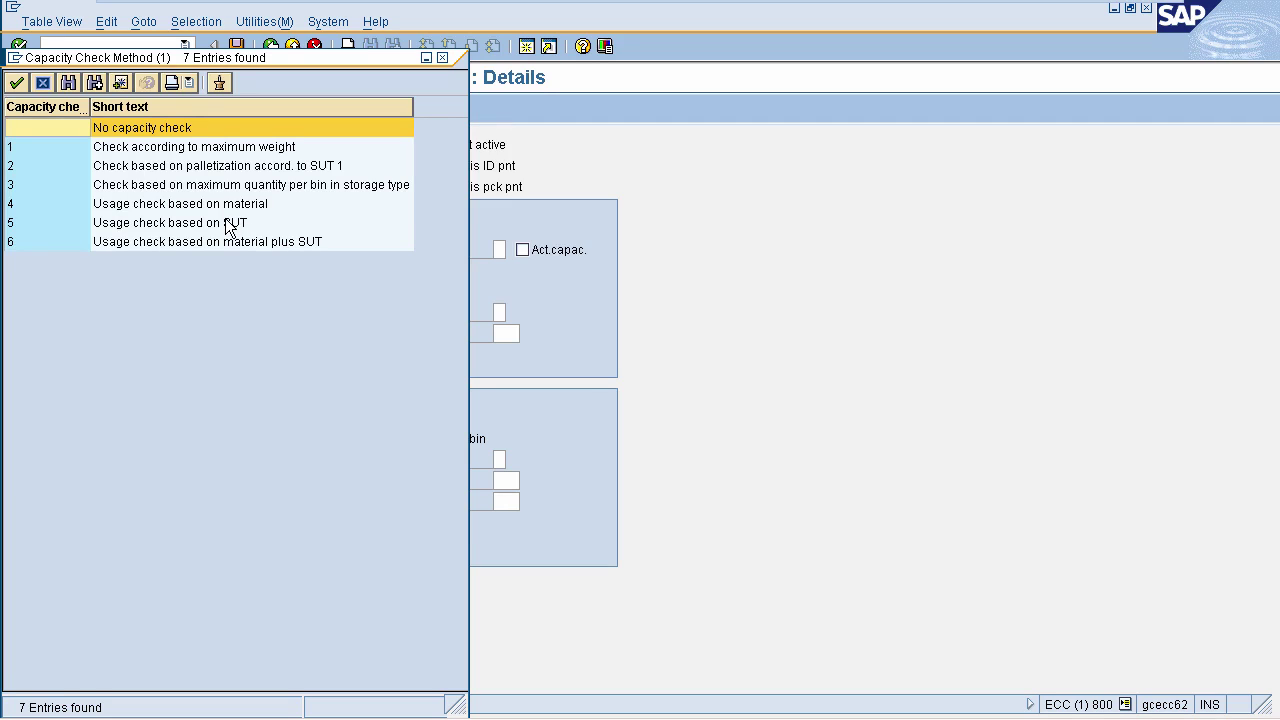
{"action": "double_click", "coordinate": [254, 127]}
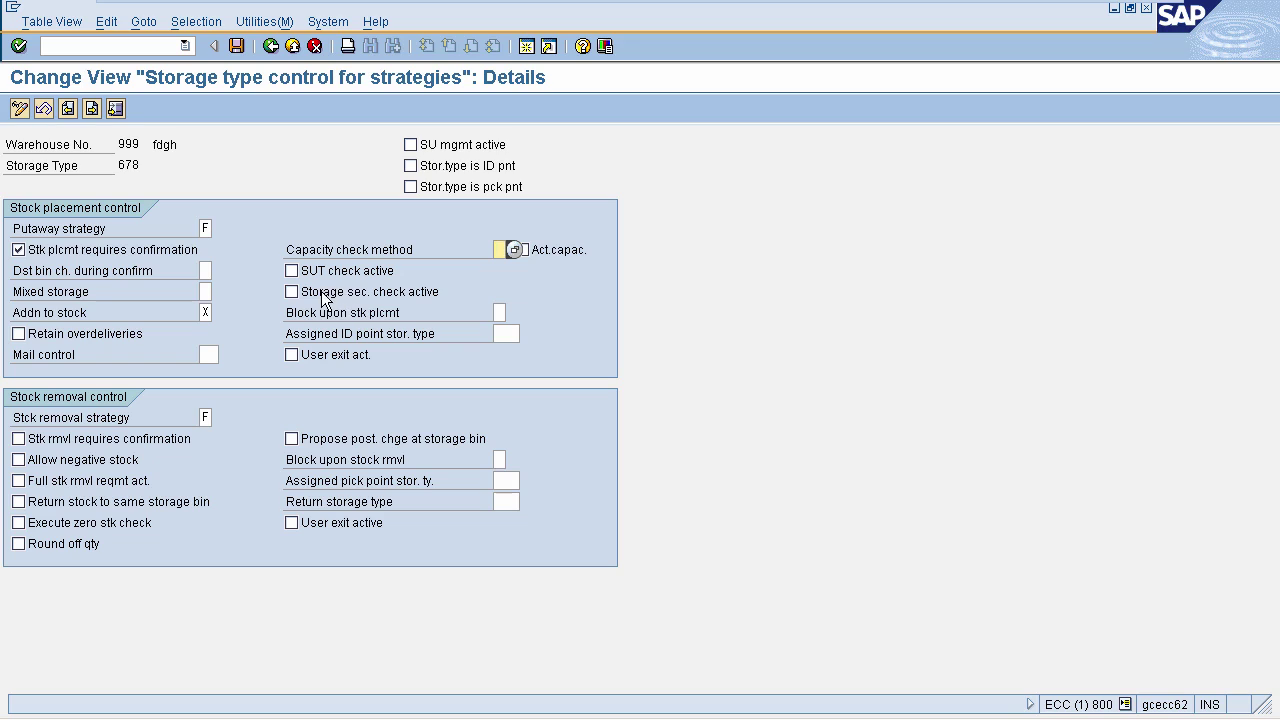
{"action": "left_click", "coordinate": [205, 312]}
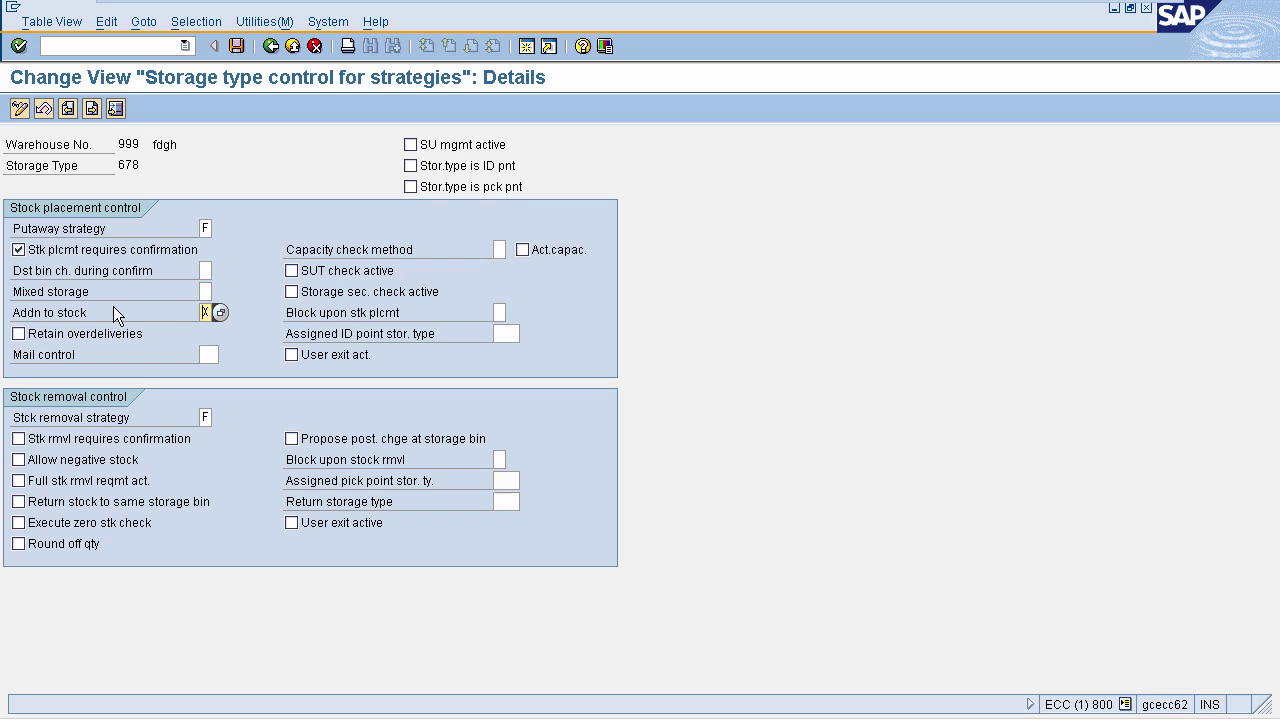
Check the addition-to-stock options without changes, then save storage type 678's settings.
{"action": "left_click", "coordinate": [220, 313]}
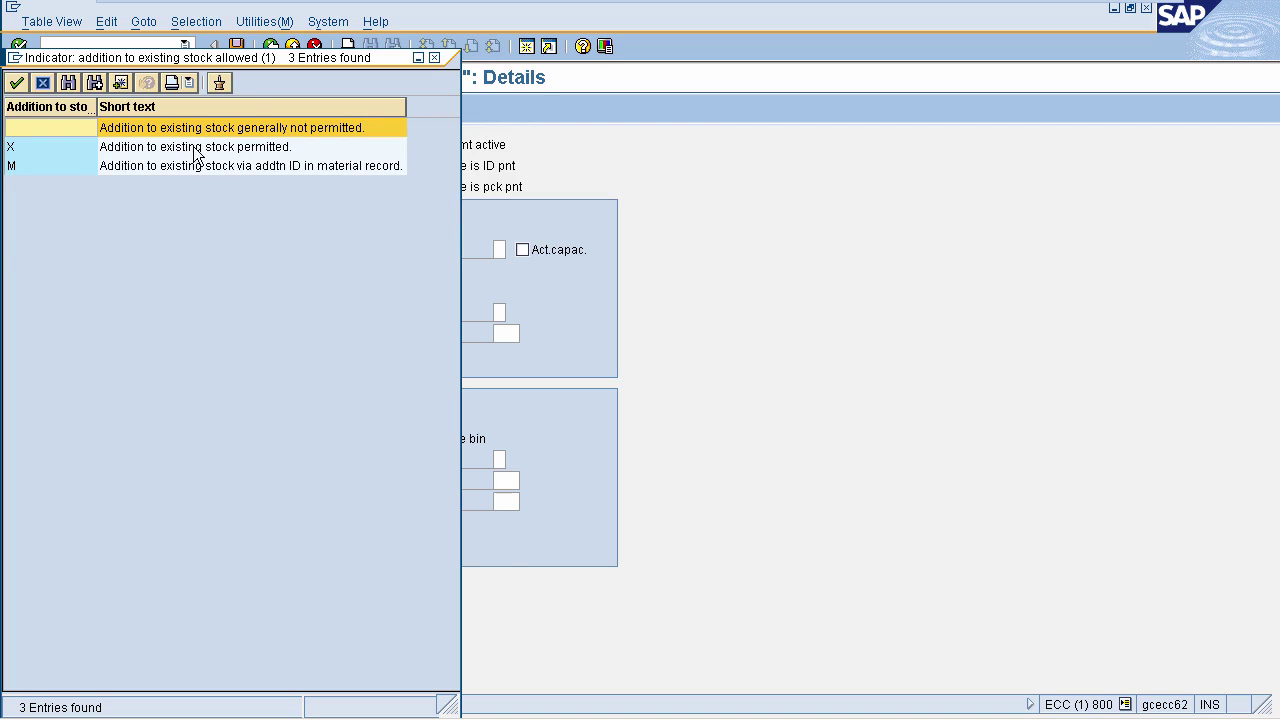
{"action": "left_click", "coordinate": [435, 57]}
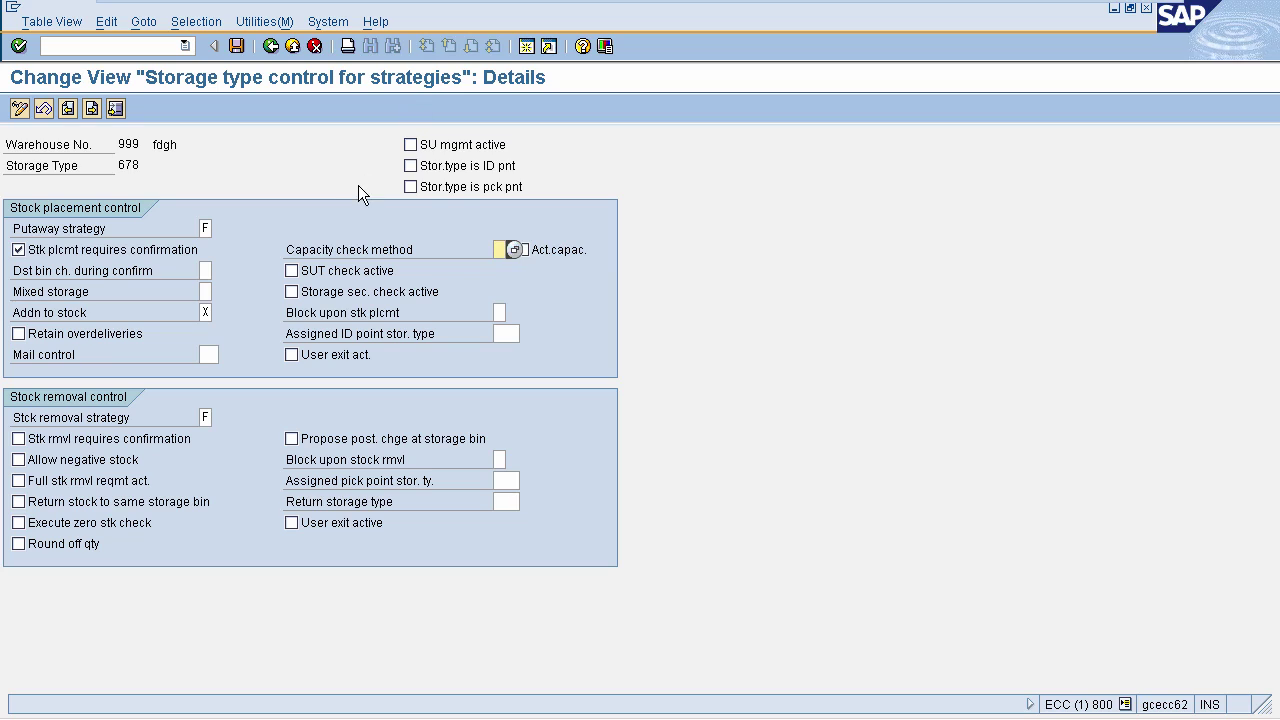
{"action": "key", "text": "shift+Tab"}
{"action": "key", "text": "shift+Tab"}
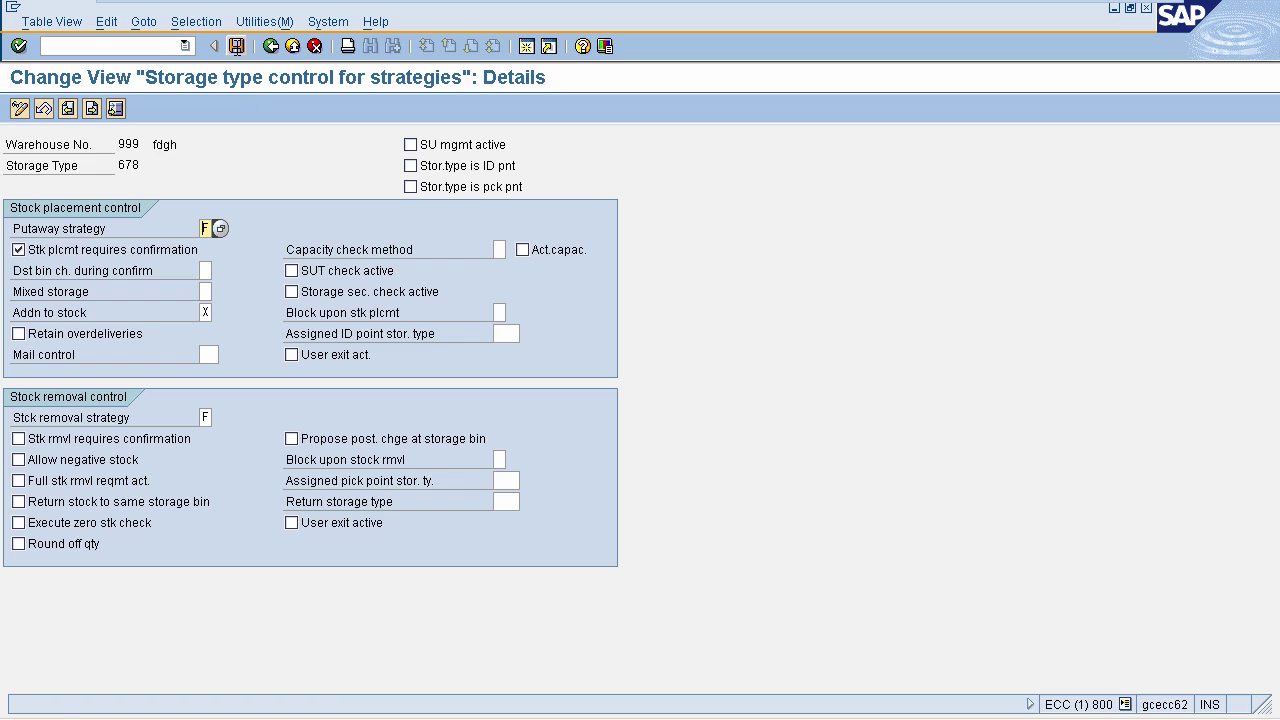
{"action": "left_click", "coordinate": [236, 46]}
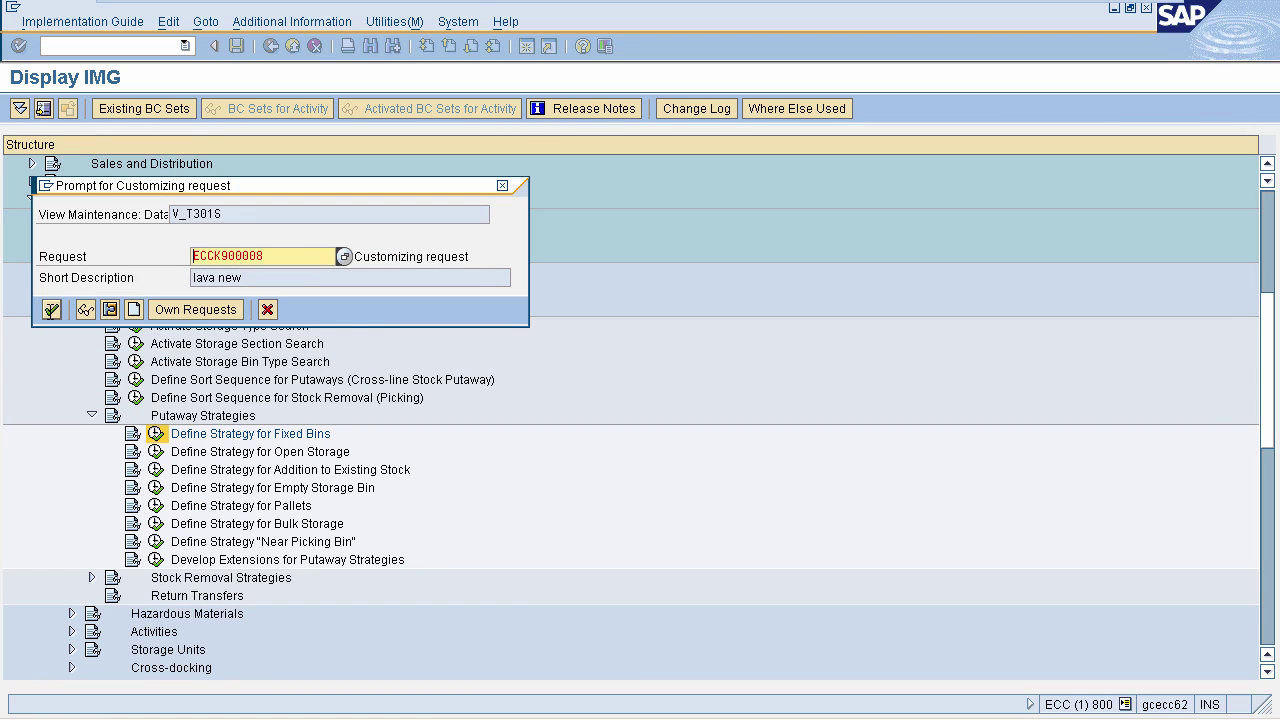
Confirm the customizing request and return to the IMG tree.
{"action": "left_click", "coordinate": [51, 310]}
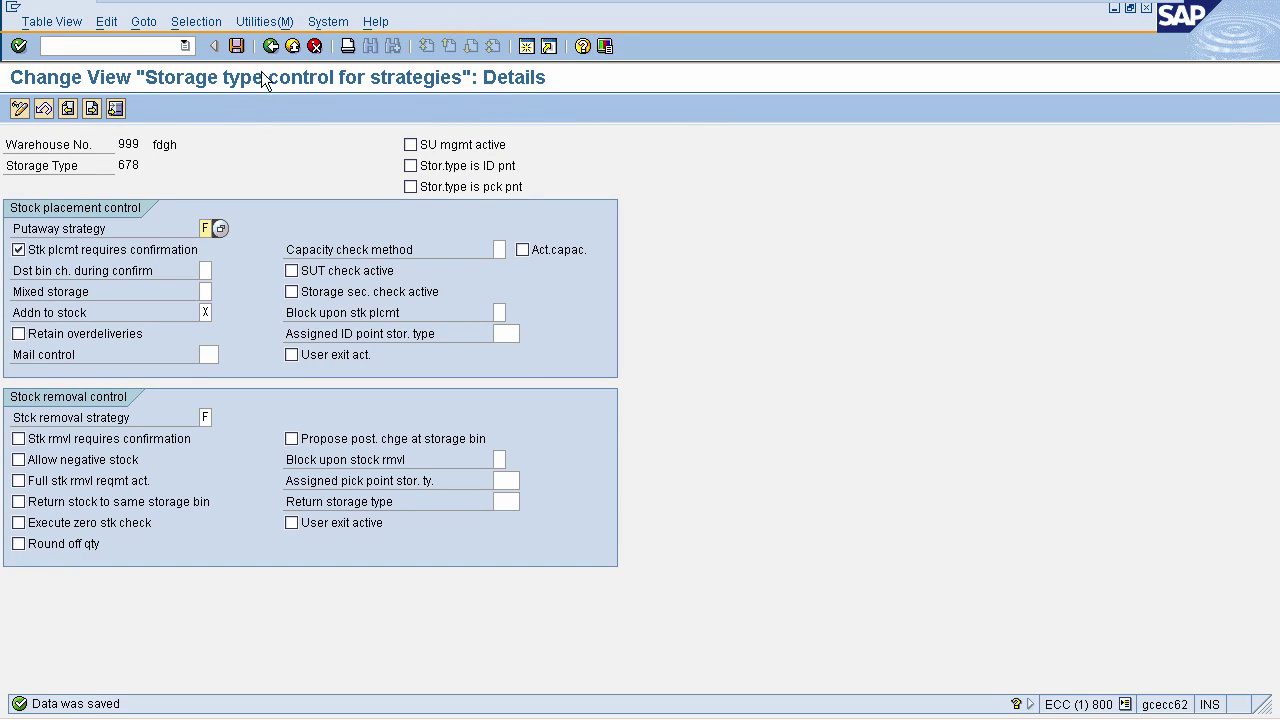
{"action": "left_click", "coordinate": [270, 47]}
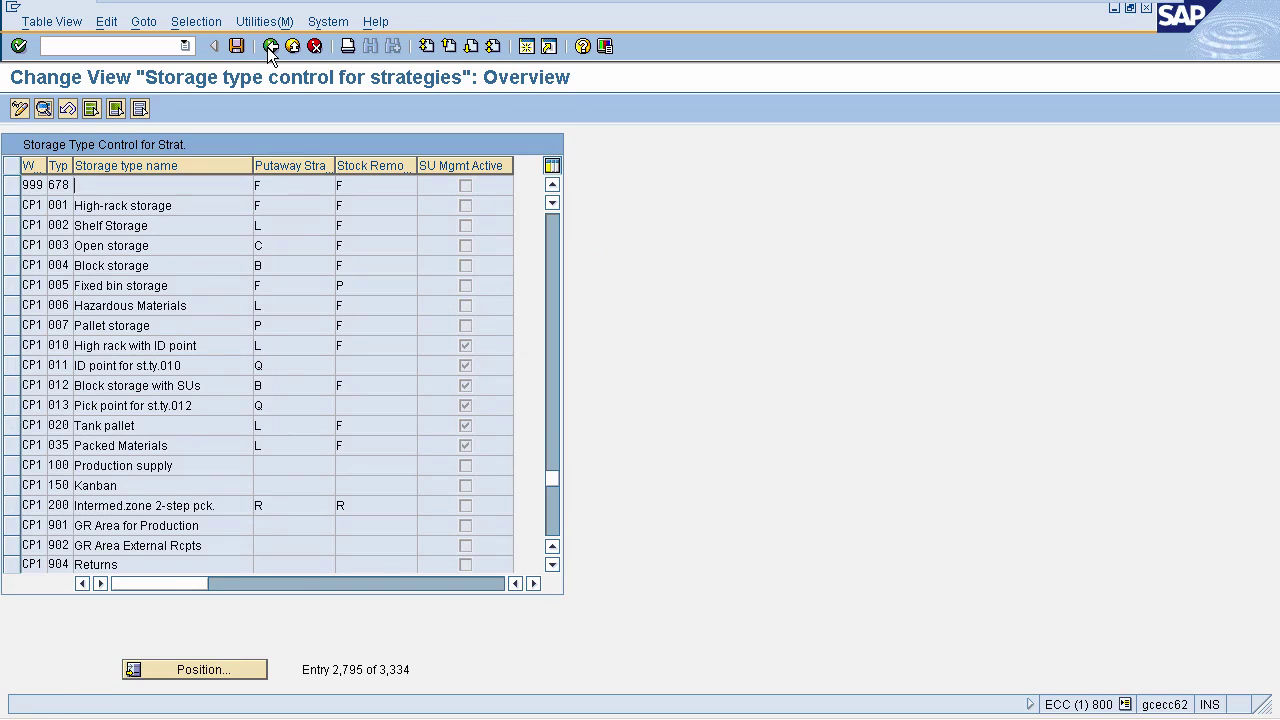
{"action": "left_click", "coordinate": [270, 47]}
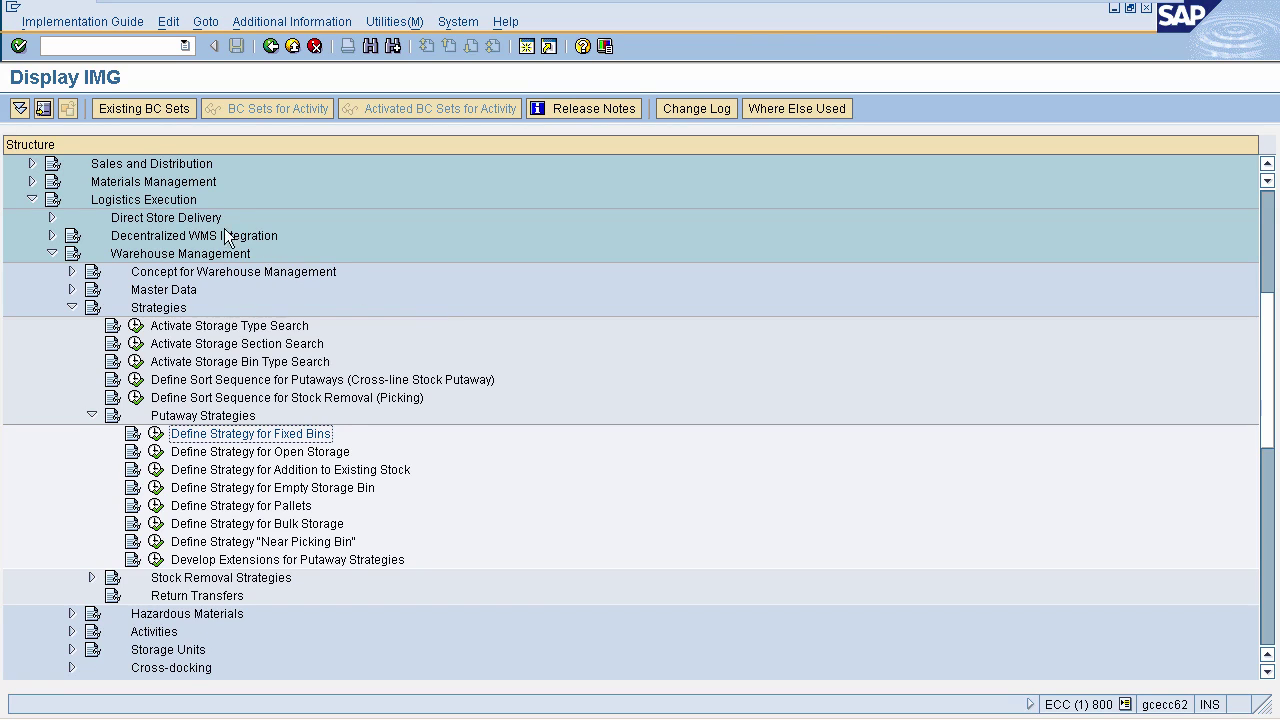
Expand Logistics Execution > Warehouse Management > Strategies > Putaway Strategies in the IMG tree.
{"action": "left_click", "coordinate": [173, 204]}
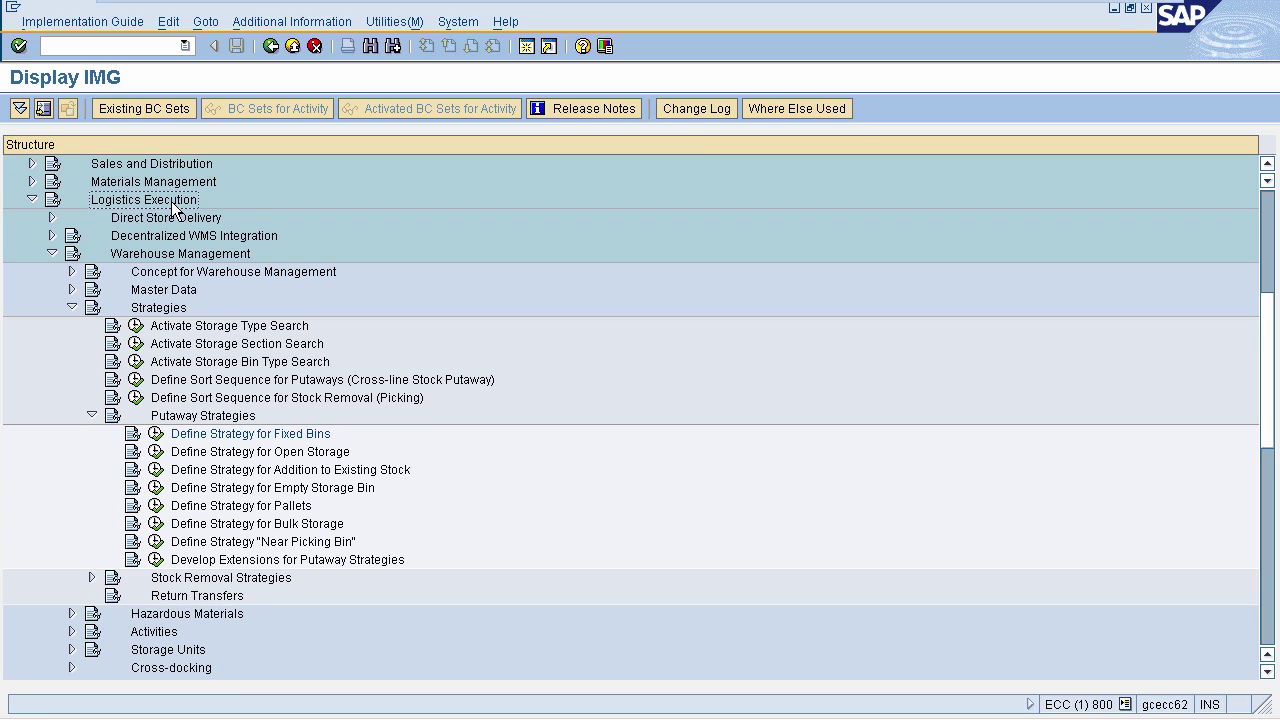
{"action": "left_click", "coordinate": [165, 255]}
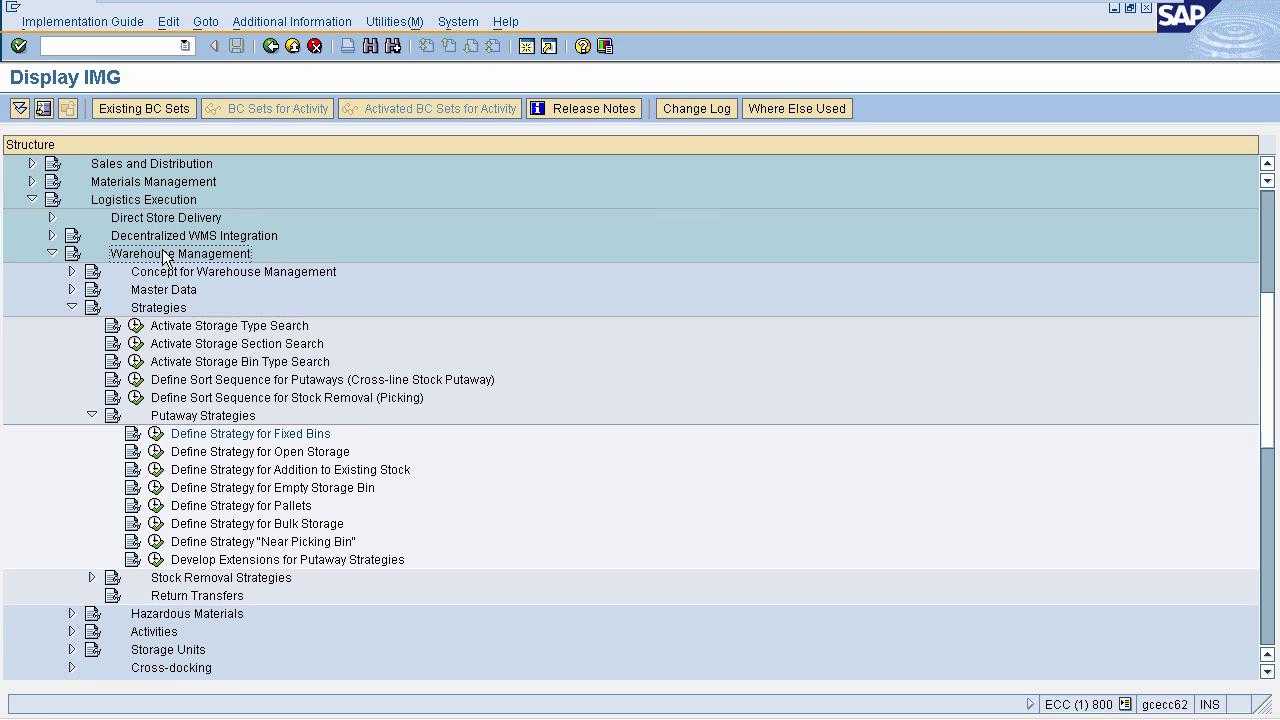
{"action": "left_click", "coordinate": [153, 312]}
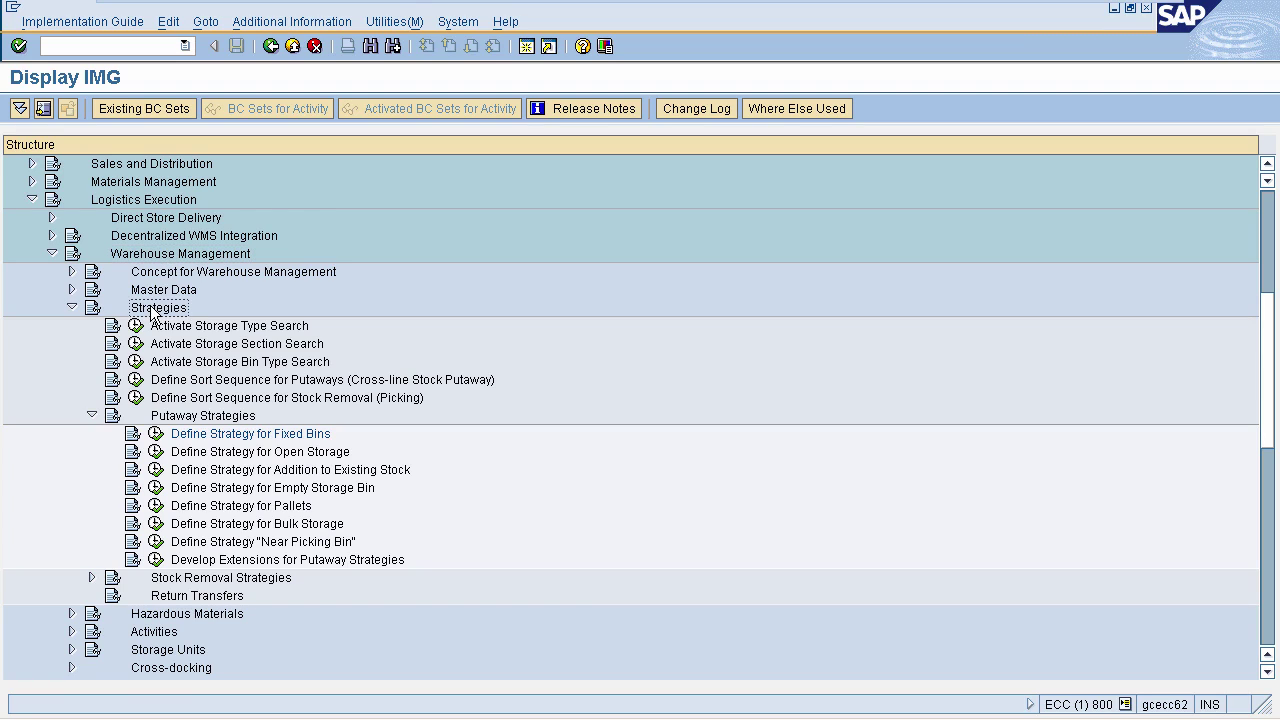
{"action": "left_click", "coordinate": [165, 403]}
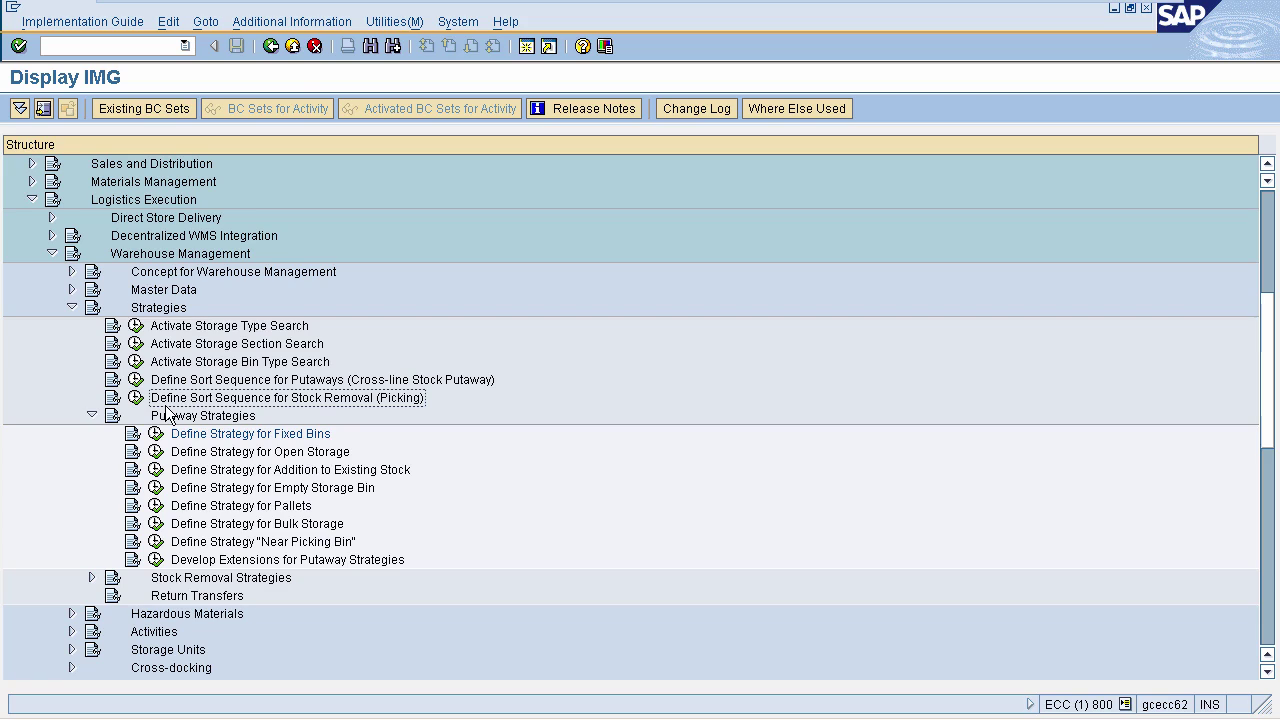
{"action": "left_click", "coordinate": [163, 420]}
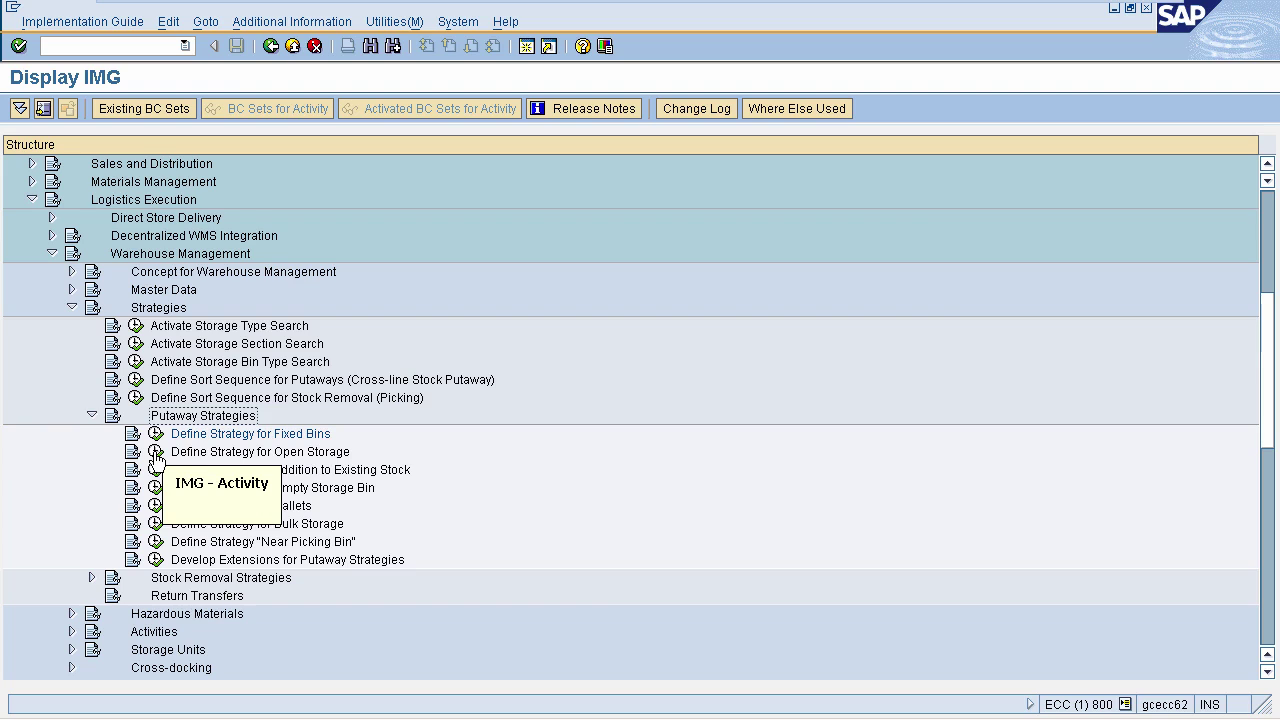
Run Define Strategy for Open Storage and position at warehouse 001, storage type 902.
{"action": "left_click", "coordinate": [155, 456]}
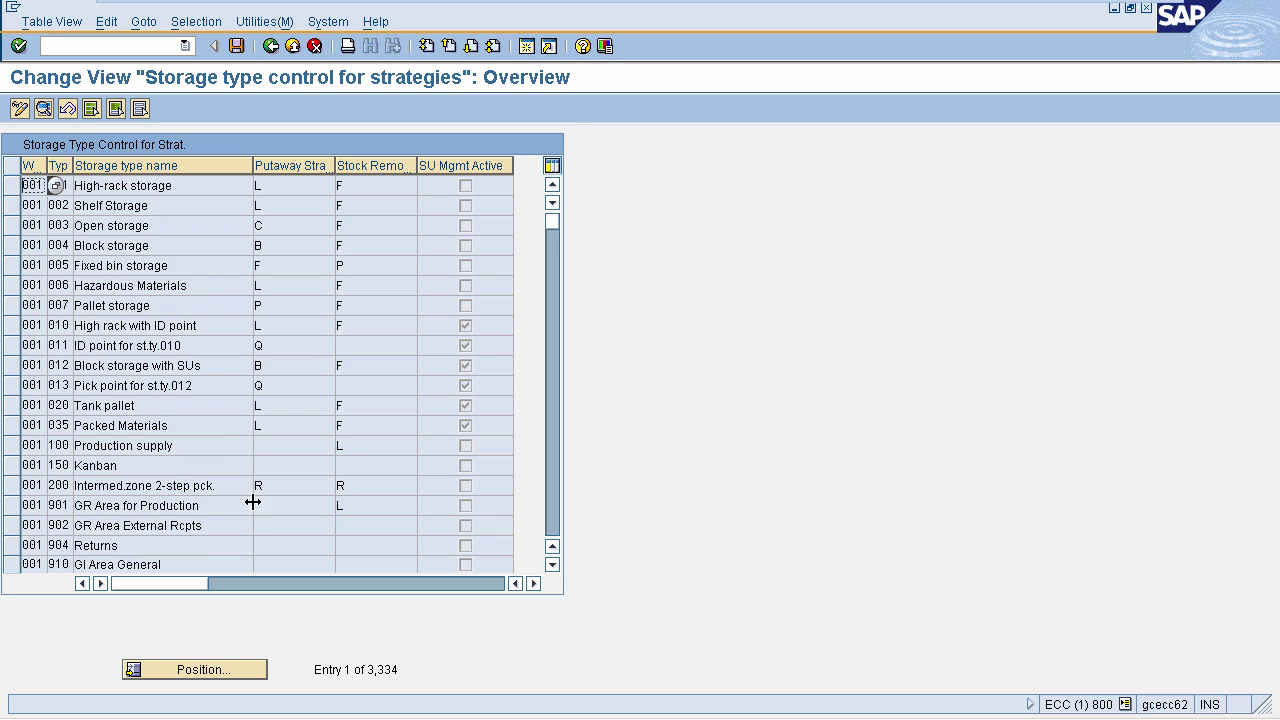
{"action": "left_click", "coordinate": [200, 672]}
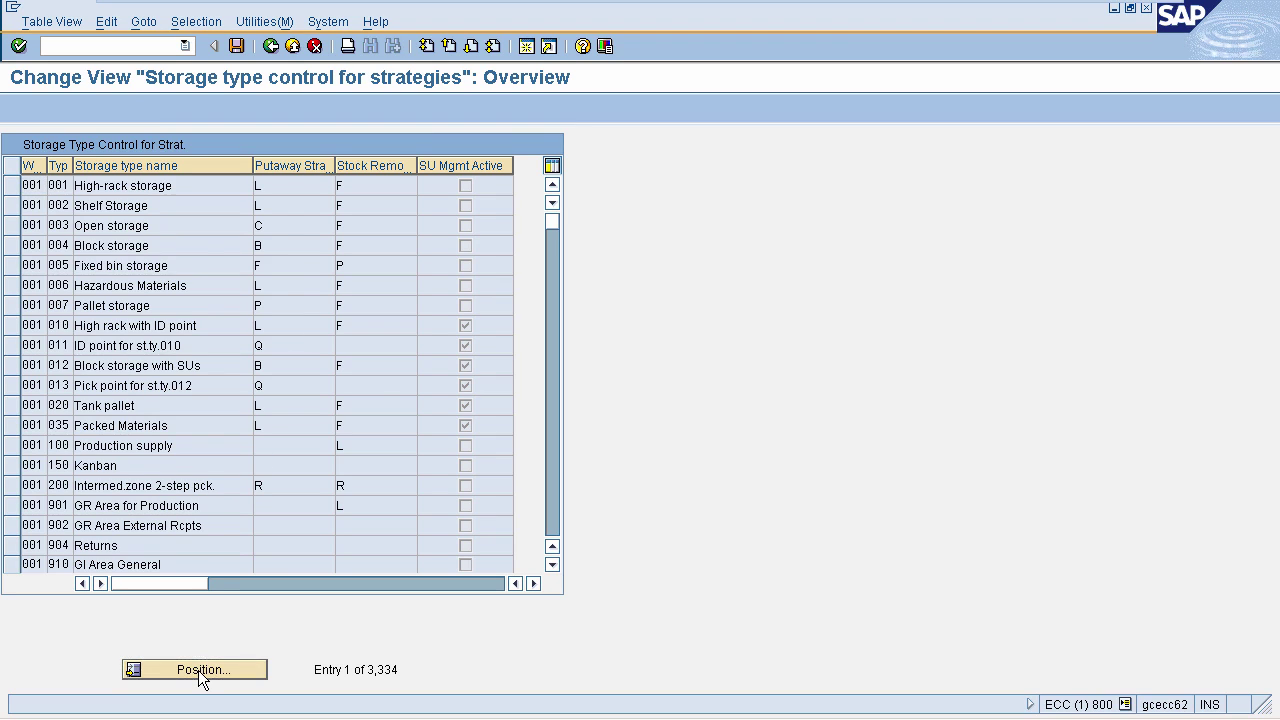
{"action": "type", "text": "000"}
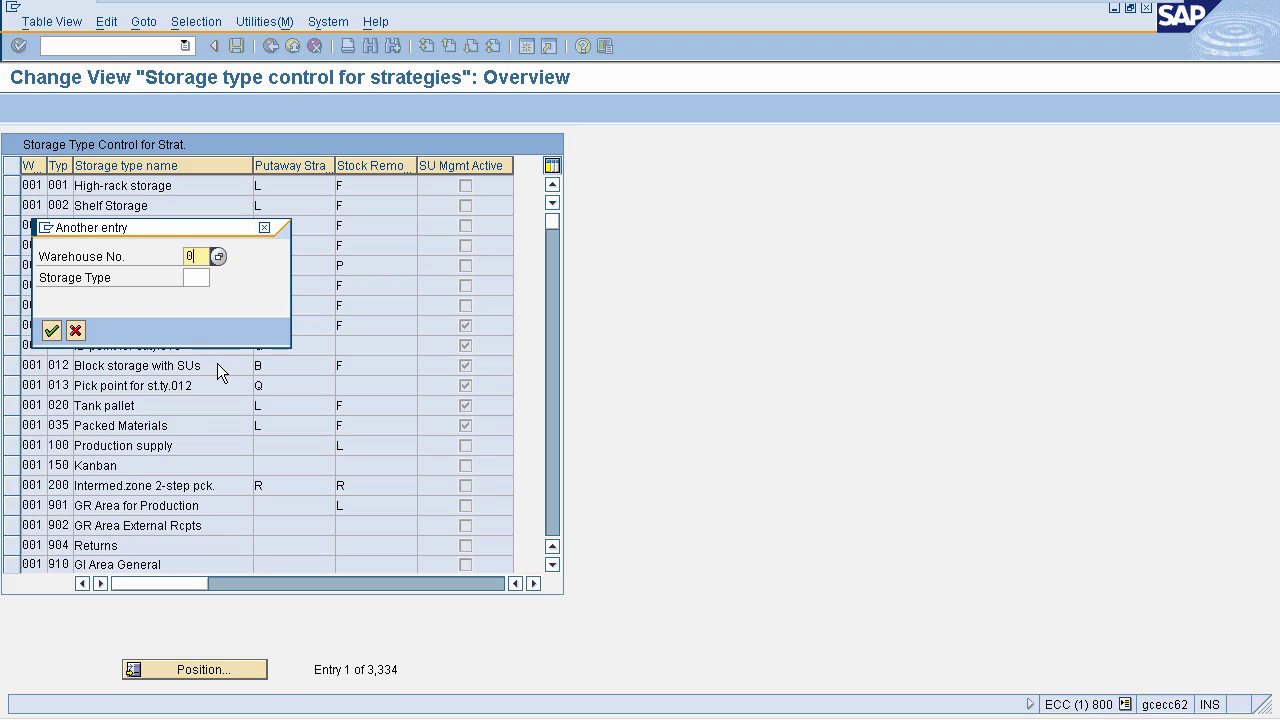
{"action": "left_click", "coordinate": [196, 277]}
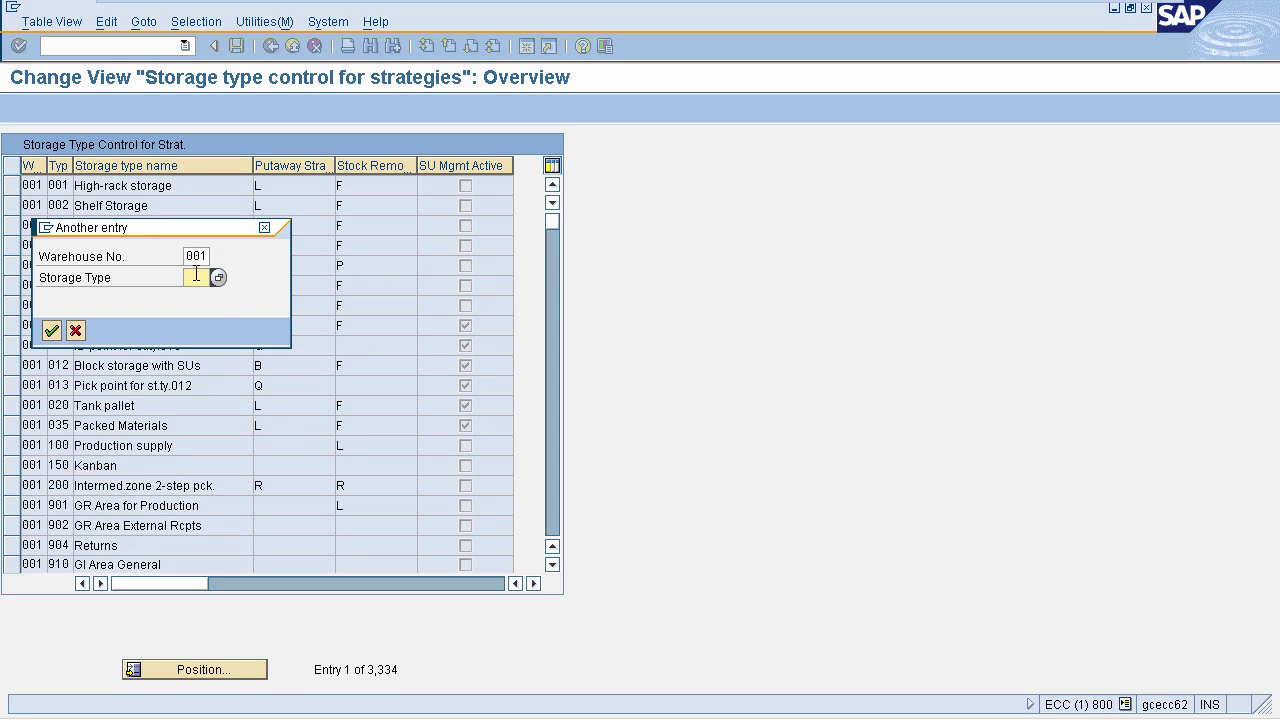
{"action": "type", "text": "902"}
{"action": "key", "text": "Return"}
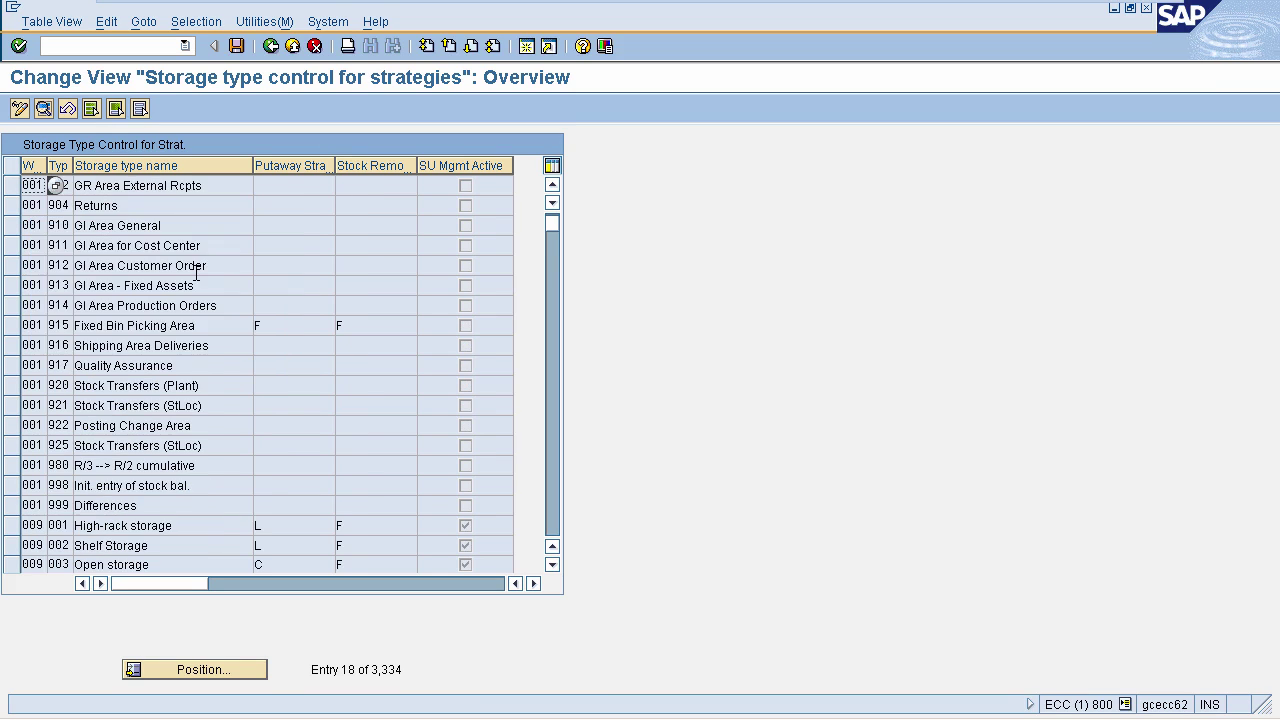
{"action": "left_click", "coordinate": [137, 188]}
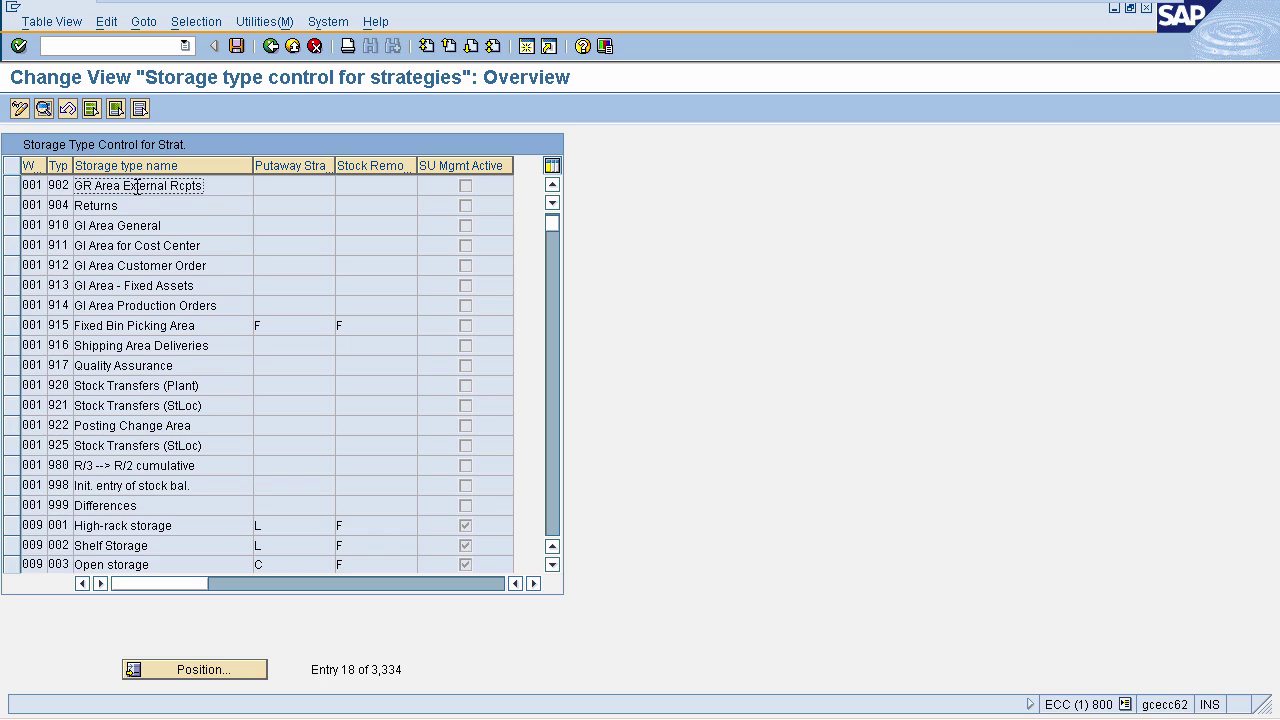
Give storage type 902 putaway strategy C (Open storage) and save it.
{"action": "double_click", "coordinate": [137, 188]}
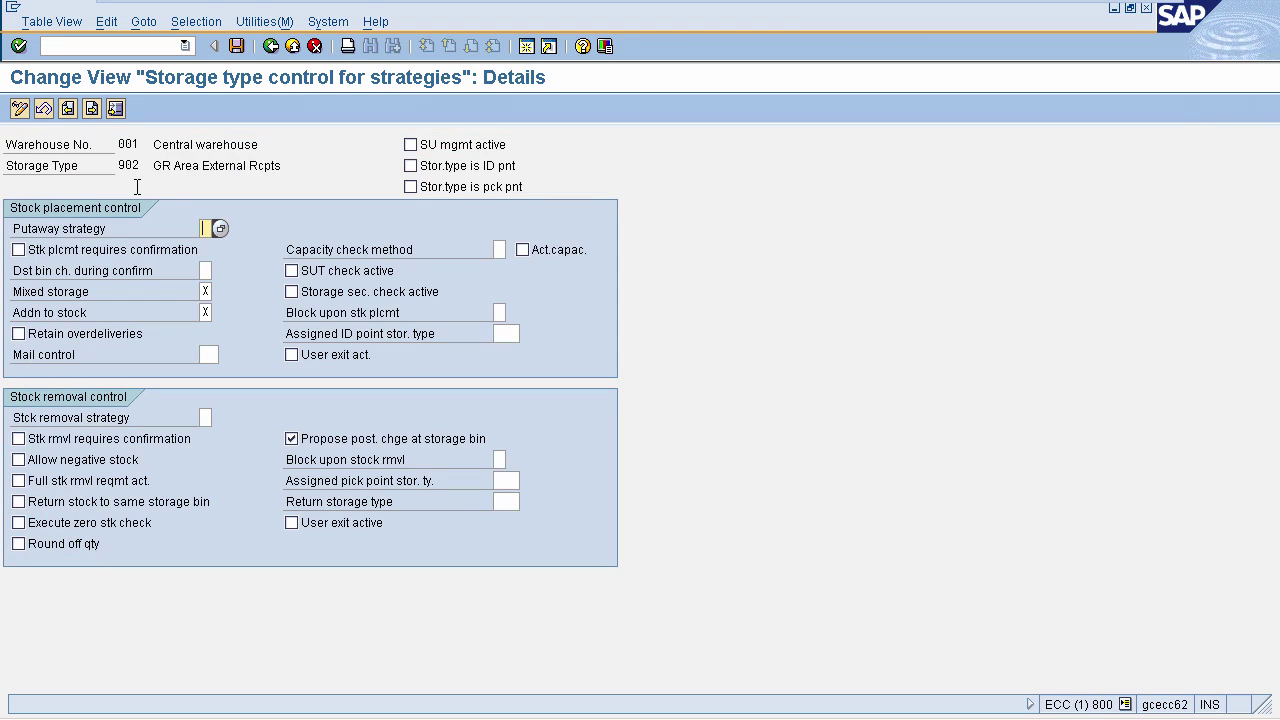
{"action": "left_click", "coordinate": [219, 232]}
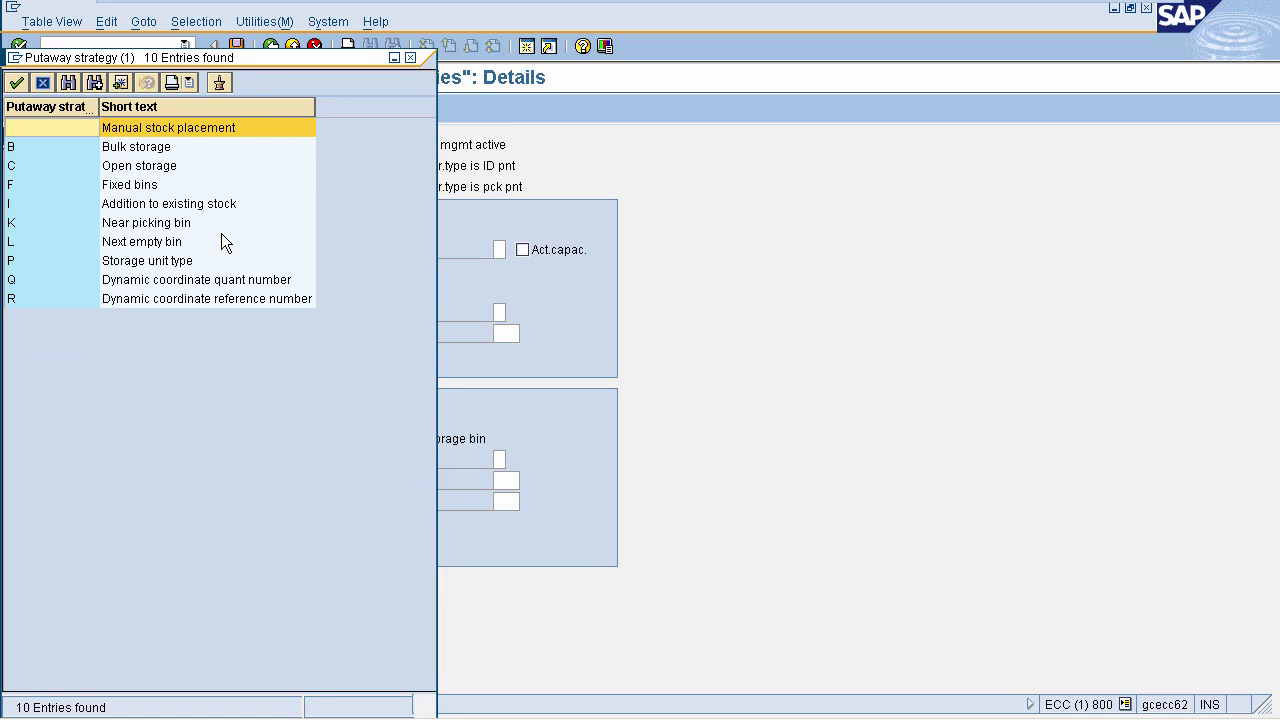
{"action": "double_click", "coordinate": [143, 168]}
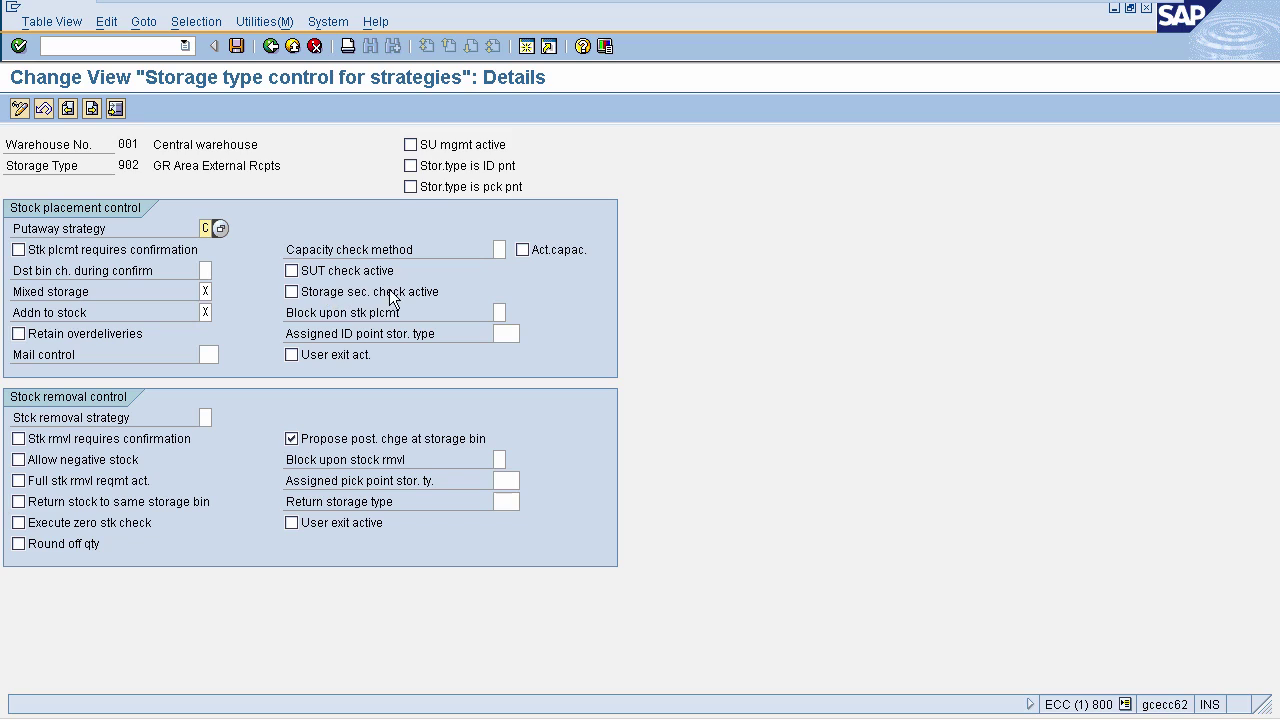
{"action": "left_click", "coordinate": [205, 313]}
{"action": "left_click", "coordinate": [205, 228]}
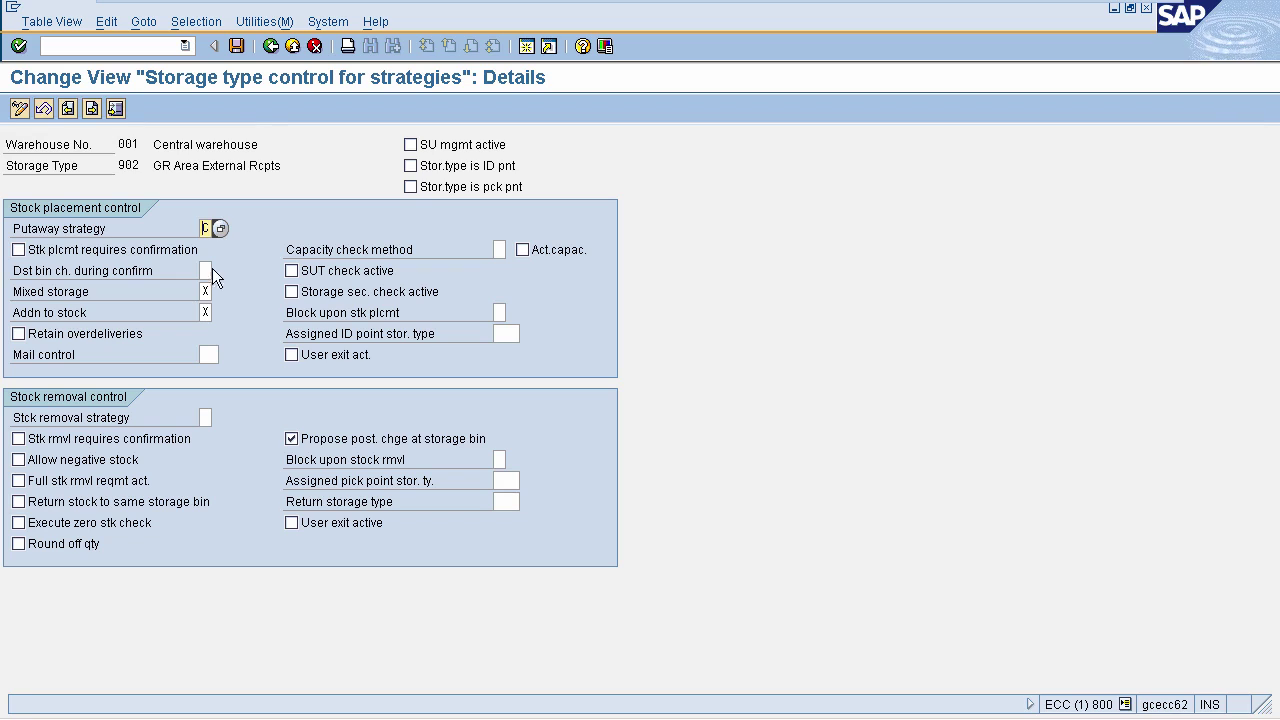
{"action": "left_click", "coordinate": [236, 46]}
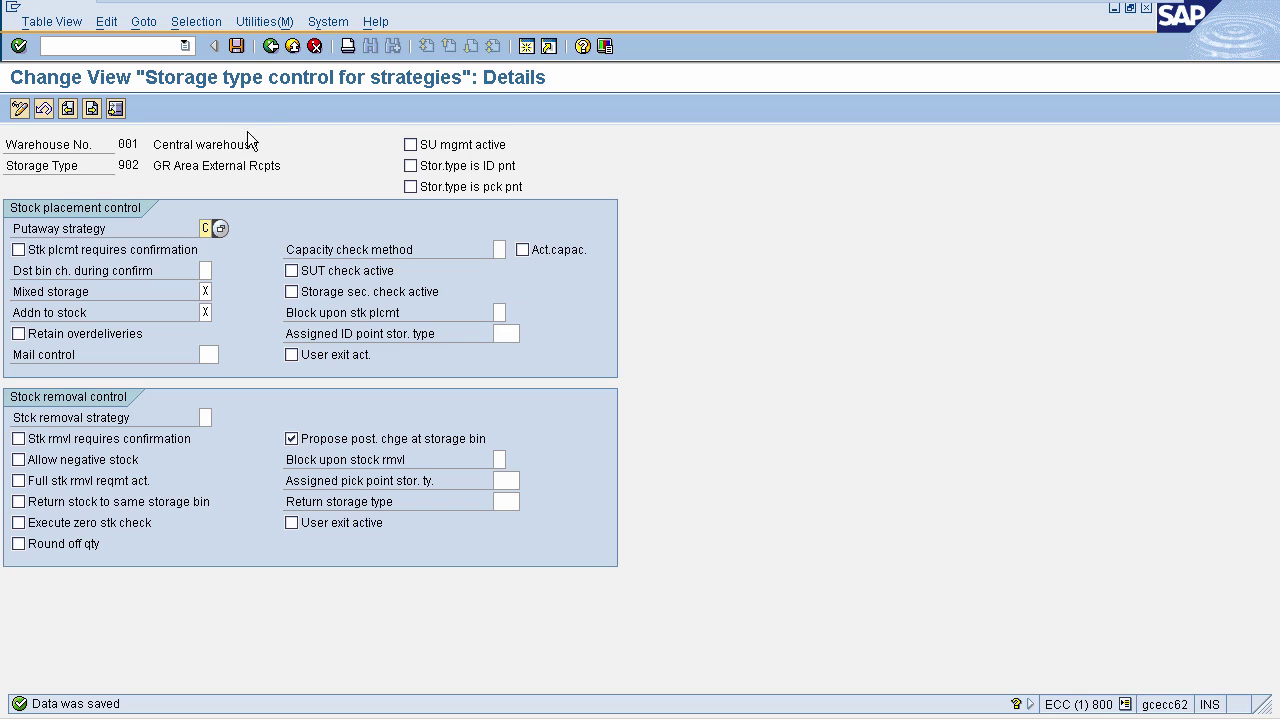
{"action": "left_click", "coordinate": [270, 47]}
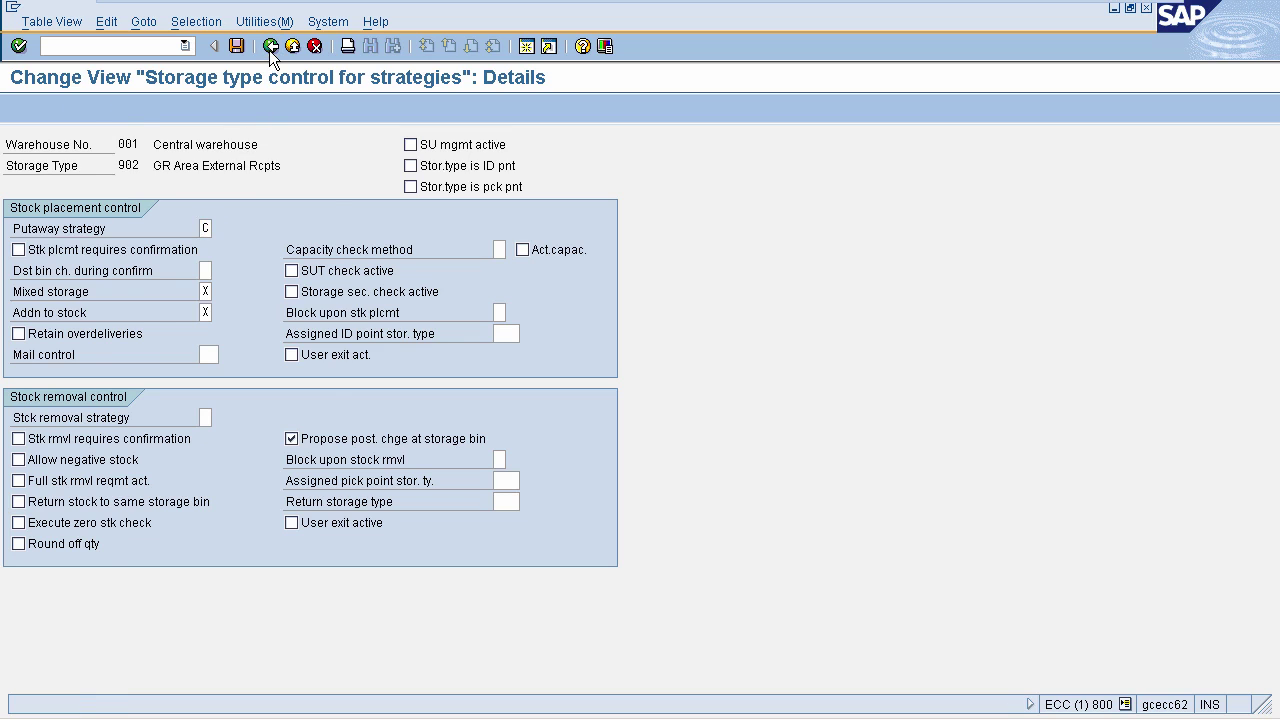
Go back to the IMG and run Define Strategy for Addition to Existing Stock.
{"action": "left_click", "coordinate": [270, 47]}
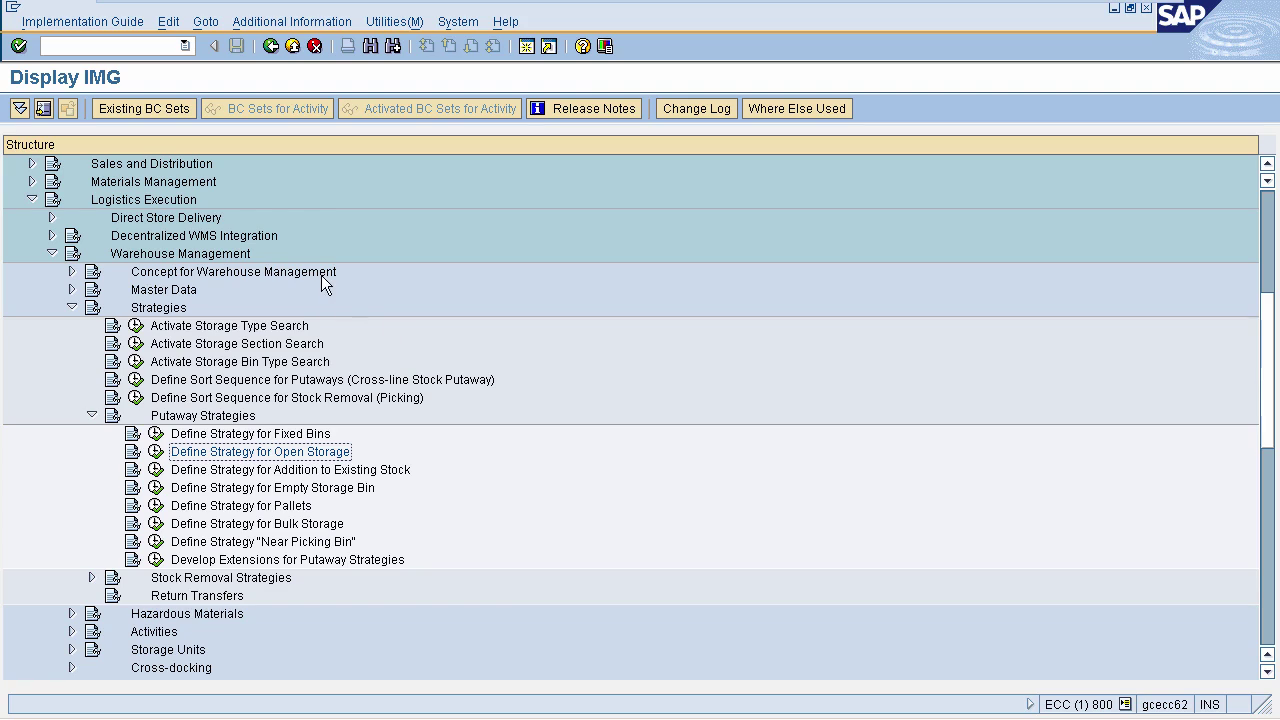
{"action": "left_click", "coordinate": [184, 202]}
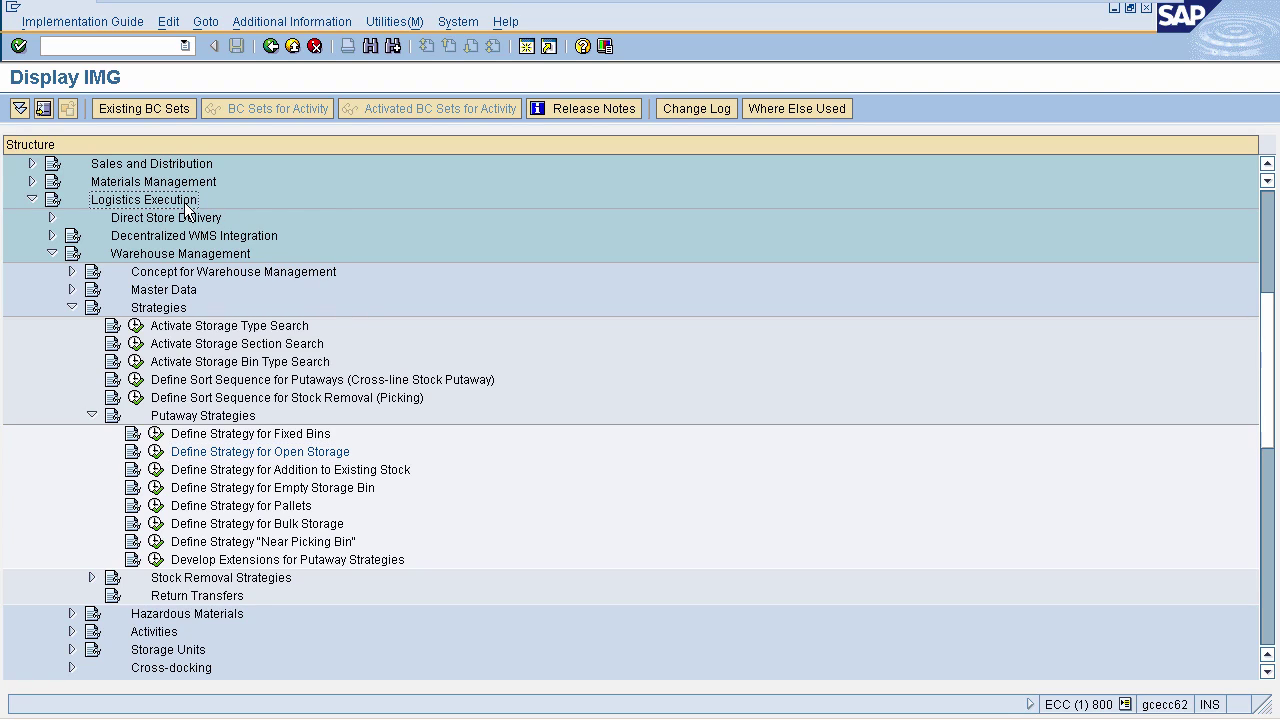
{"action": "left_click", "coordinate": [184, 254]}
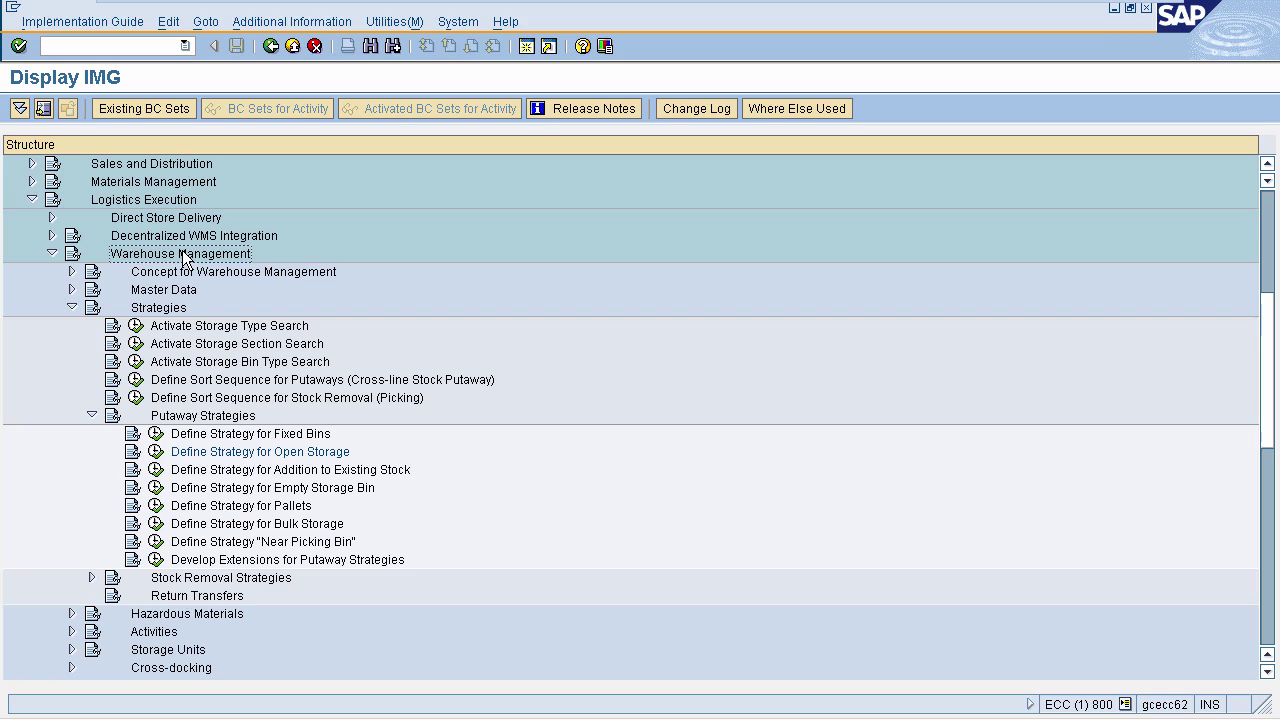
{"action": "left_click", "coordinate": [155, 309]}
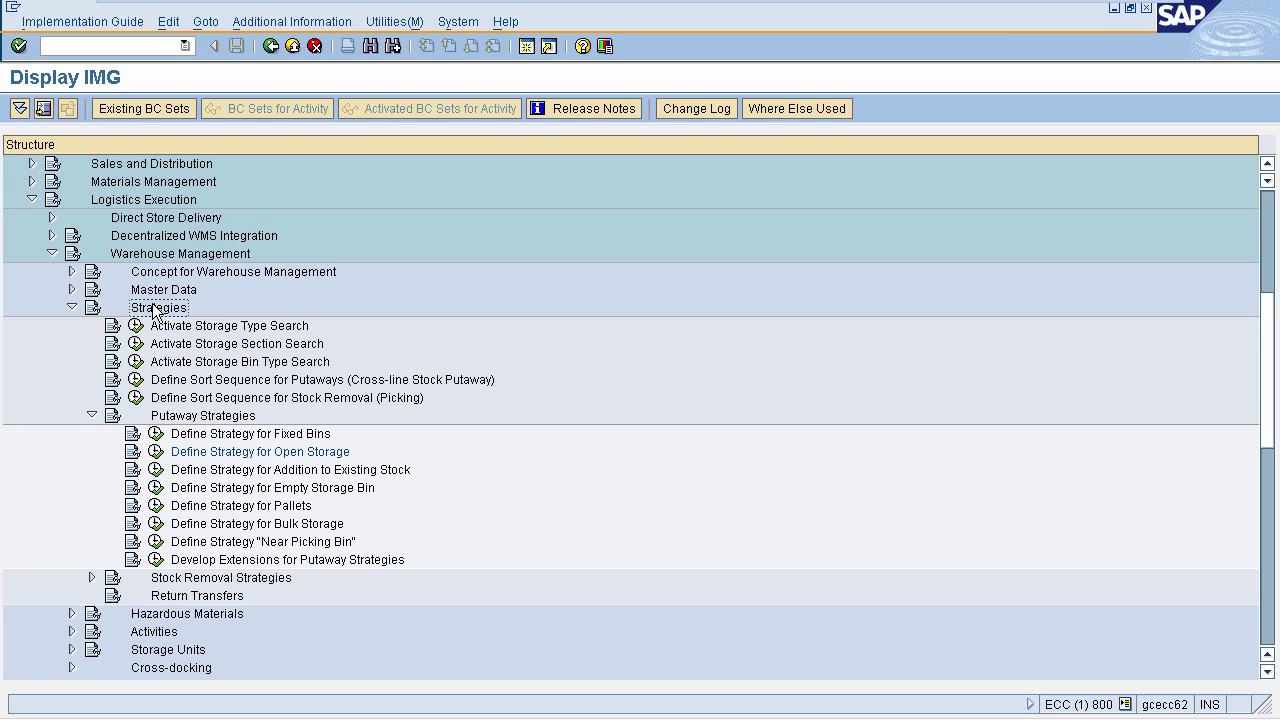
{"action": "left_click", "coordinate": [208, 419]}
{"action": "left_click", "coordinate": [156, 470]}
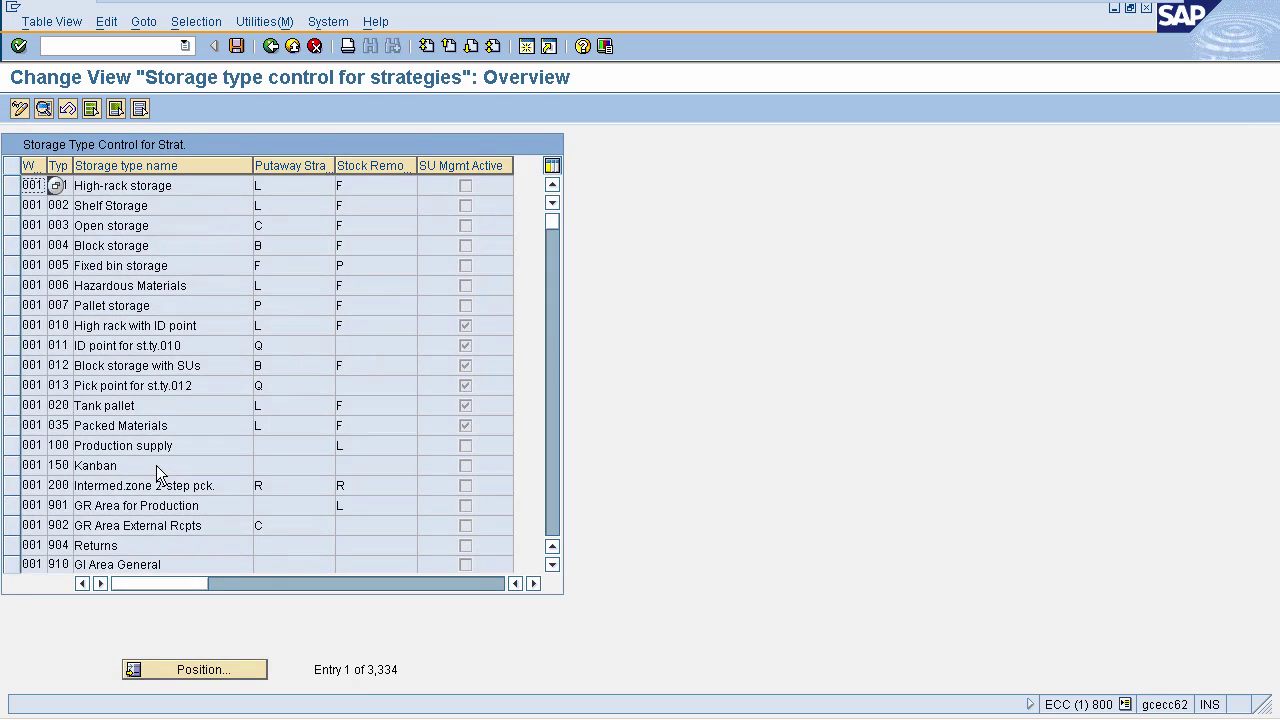
Give storage type 904 Returns putaway strategy I, addition to existing stock.
{"action": "double_click", "coordinate": [133, 547]}
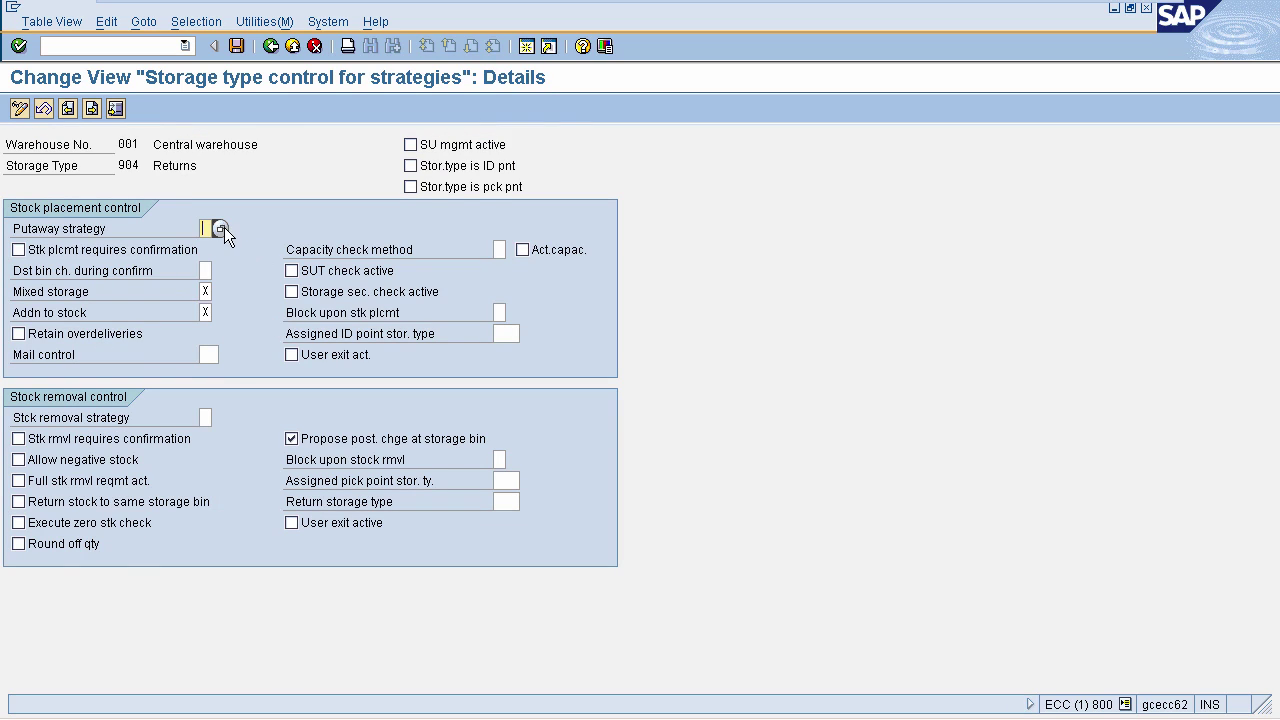
{"action": "key", "text": "F4"}
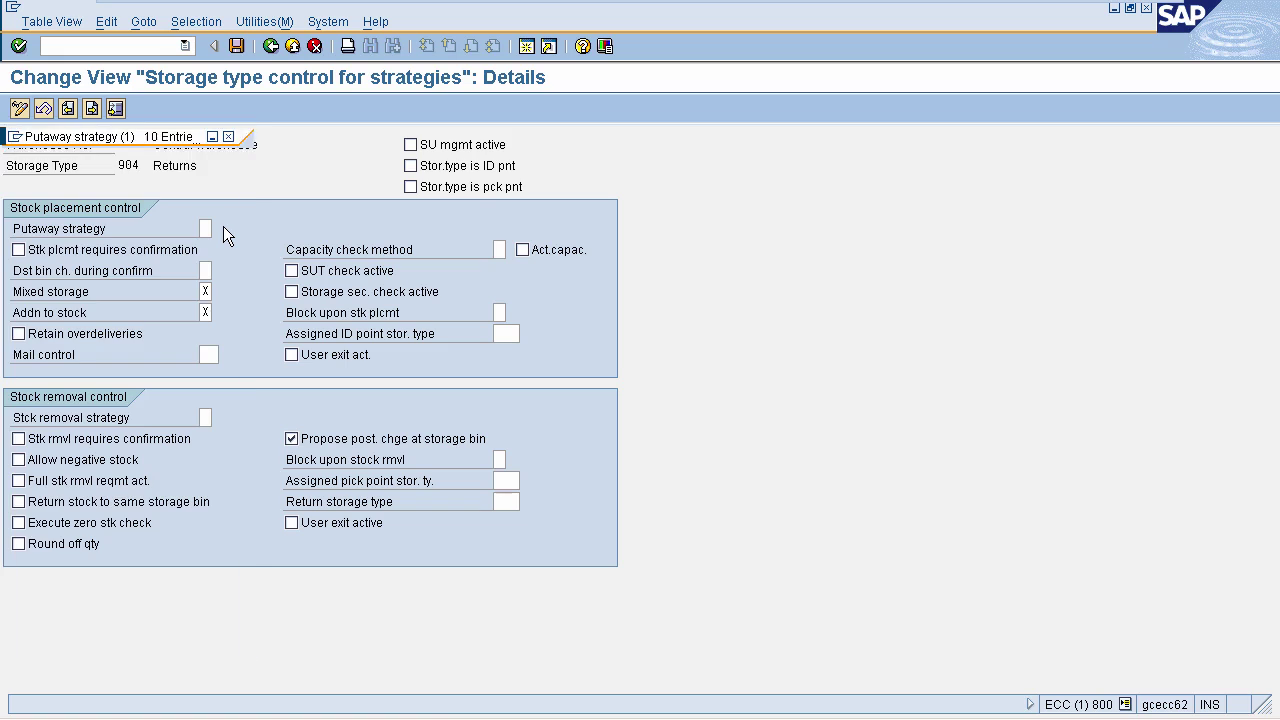
{"action": "double_click", "coordinate": [223, 226]}
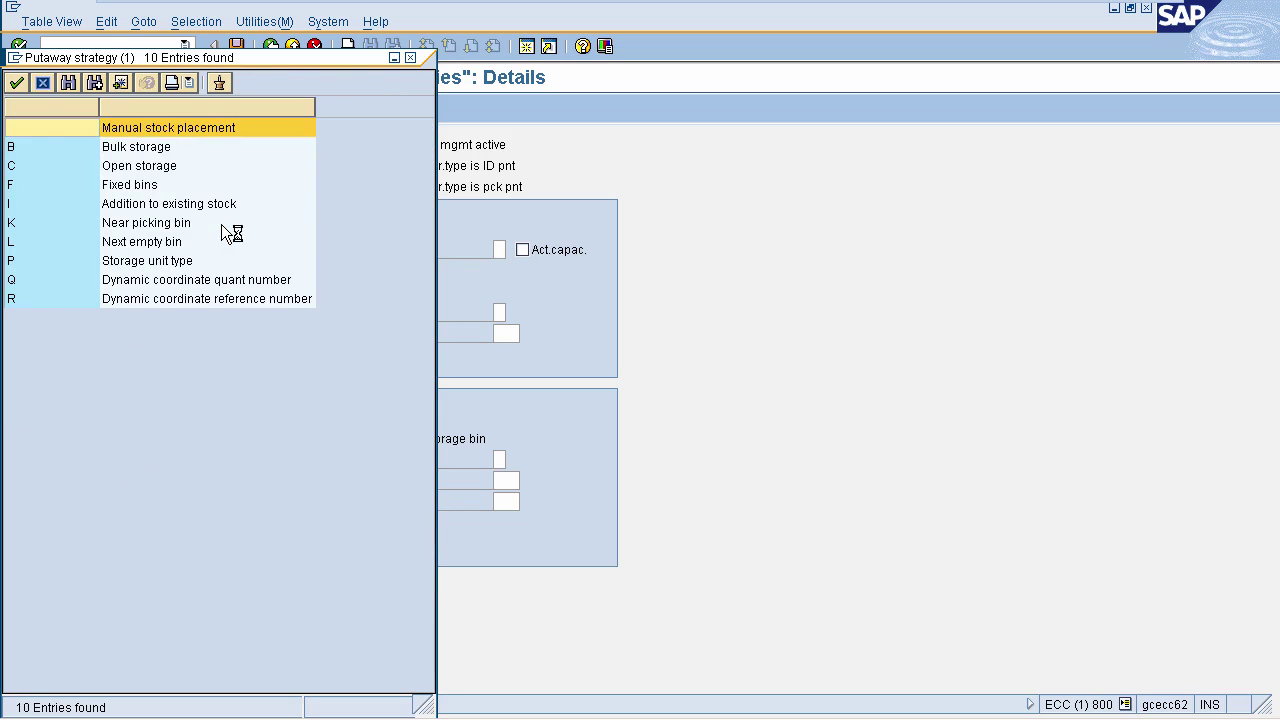
{"action": "left_click", "coordinate": [157, 204]}
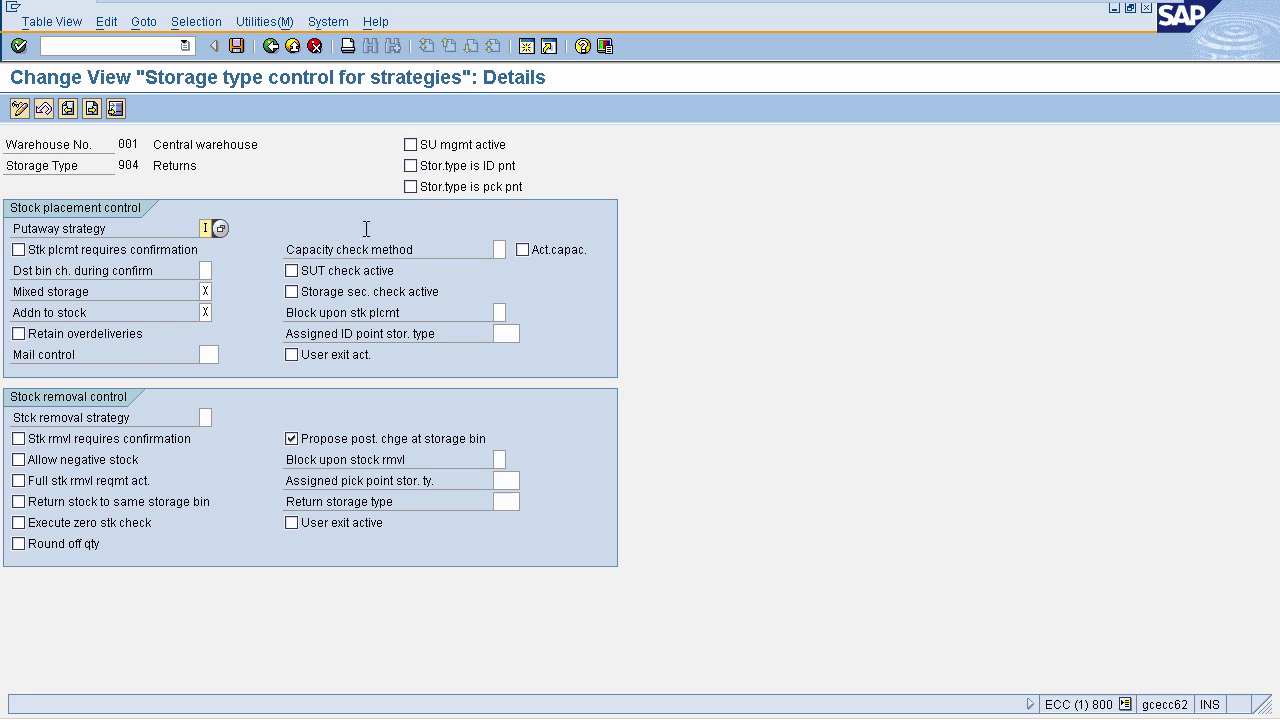
{"action": "left_click", "coordinate": [499, 249]}
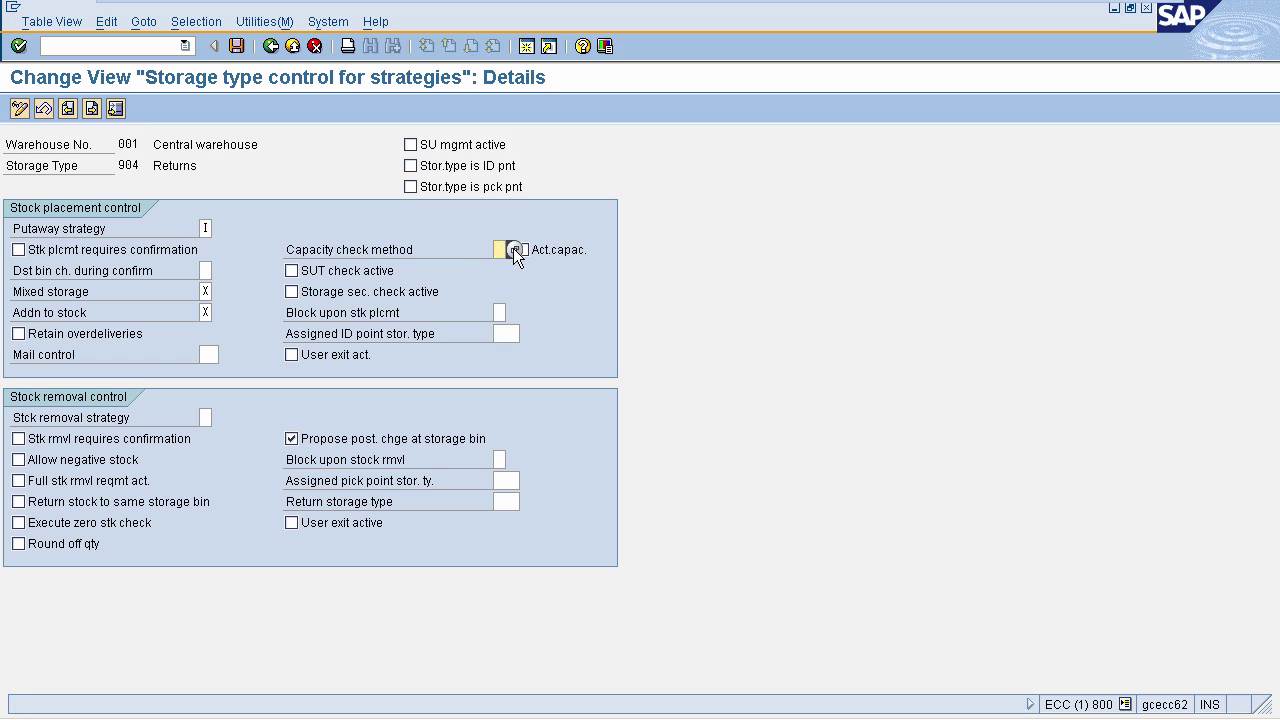
Set capacity check method 1 (maximum weight) for storage type 904, save, and return to the overview.
{"action": "left_click", "coordinate": [513, 248]}
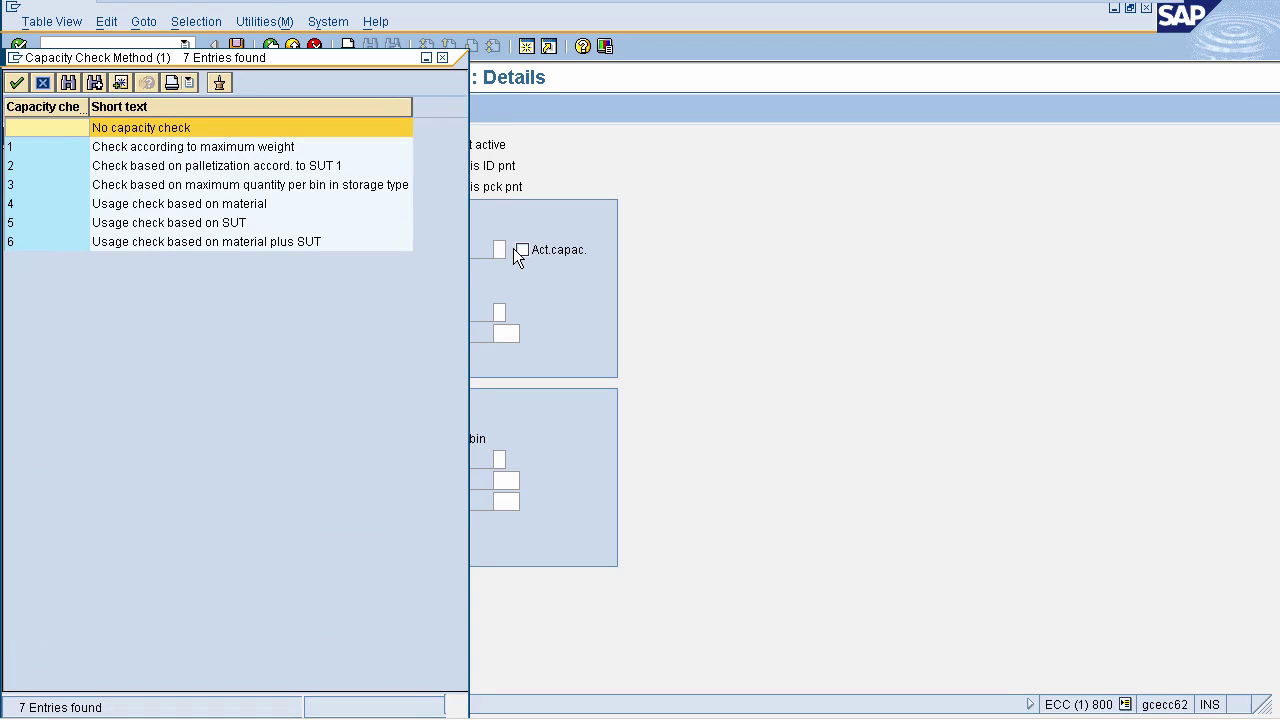
{"action": "double_click", "coordinate": [266, 148]}
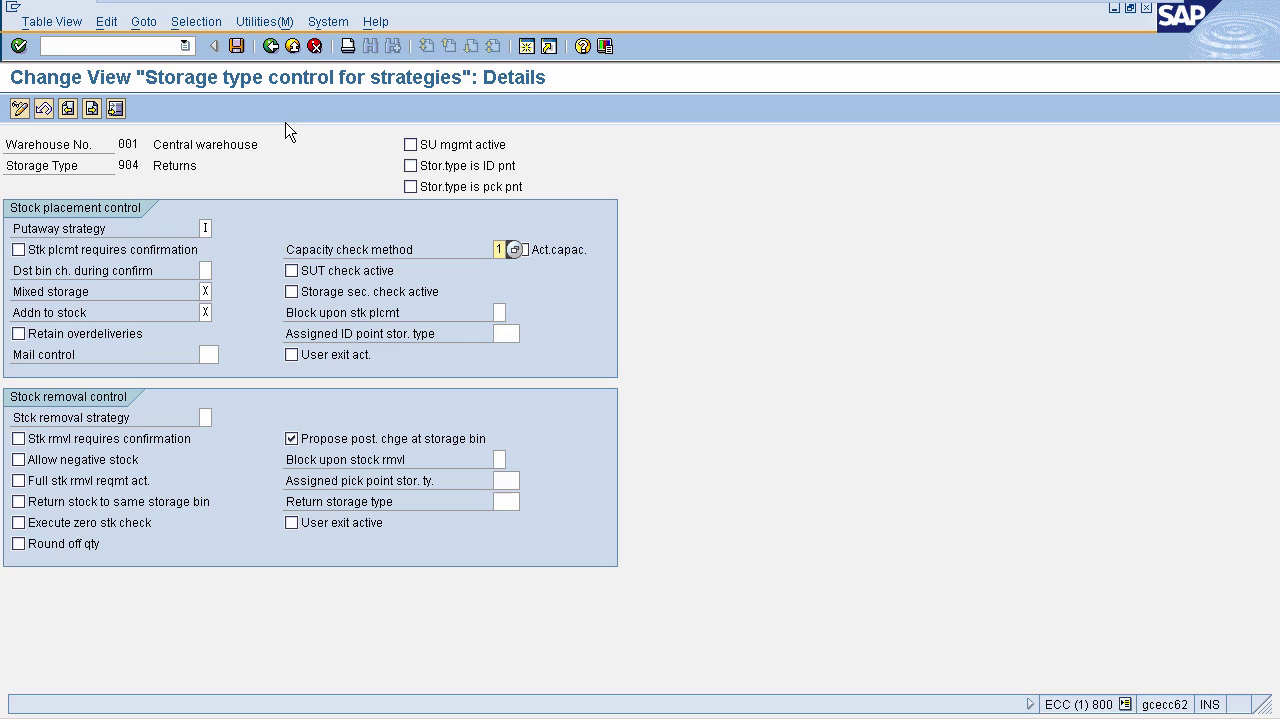
{"action": "left_click", "coordinate": [236, 47]}
{"action": "left_click", "coordinate": [270, 47]}
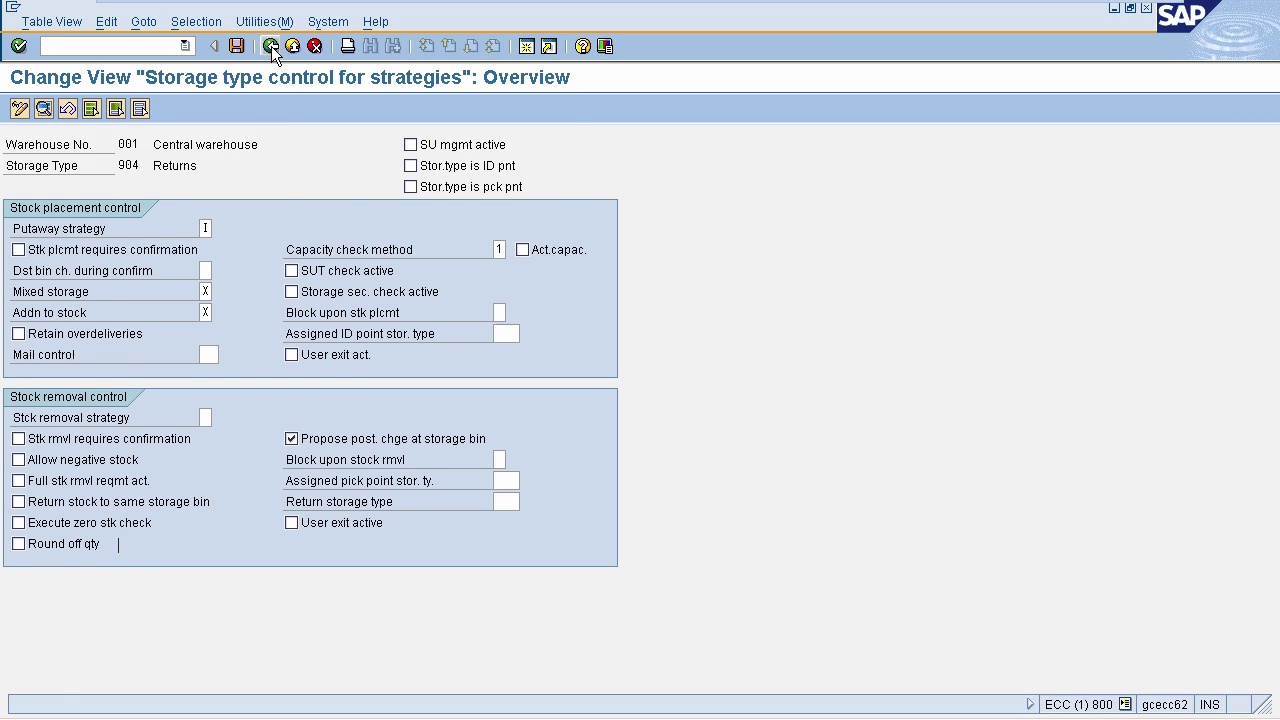
{"action": "left_click", "coordinate": [270, 47]}
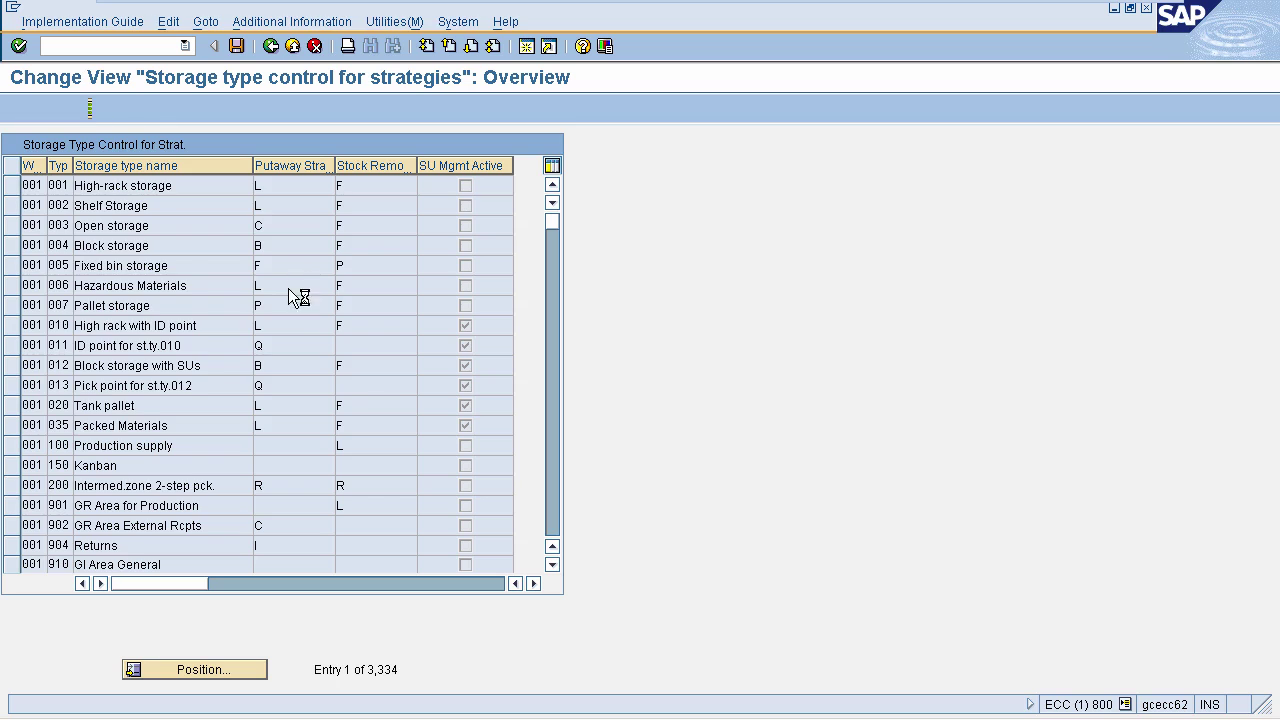